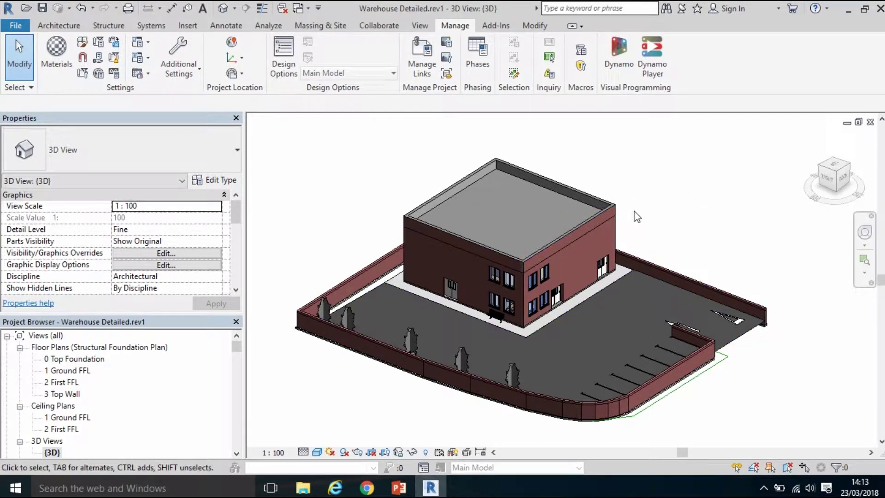
Duplicate the current 3D view without detailing.
{"action": "left_click", "coordinate": [420, 26]}
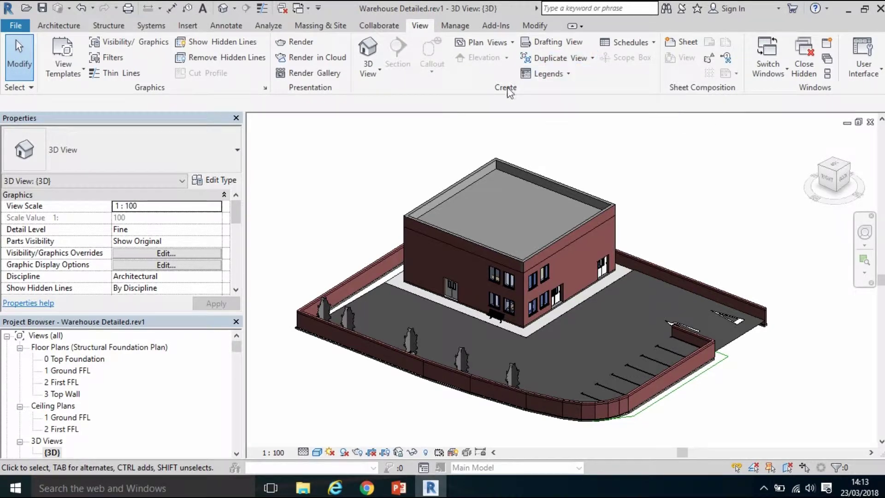
{"action": "left_click", "coordinate": [592, 61]}
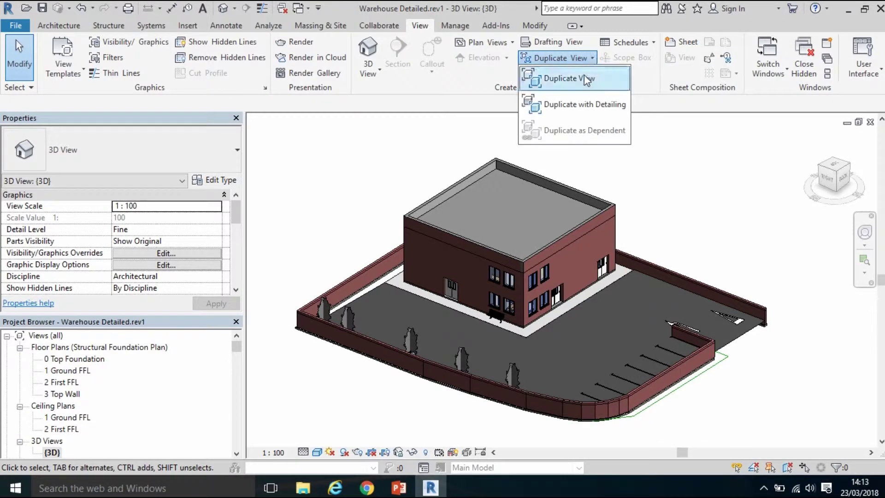
{"action": "left_click", "coordinate": [580, 77]}
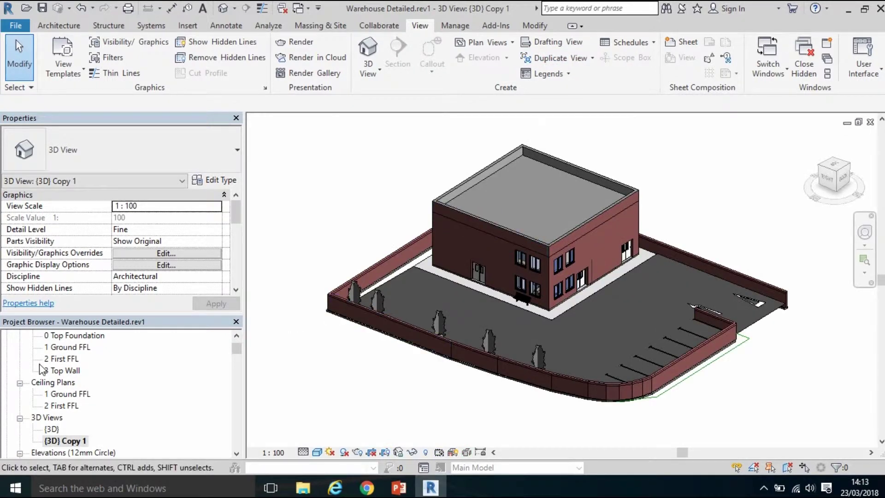
Rename the duplicated 3D view as "3D wo Site".
{"action": "right_click", "coordinate": [62, 442]}
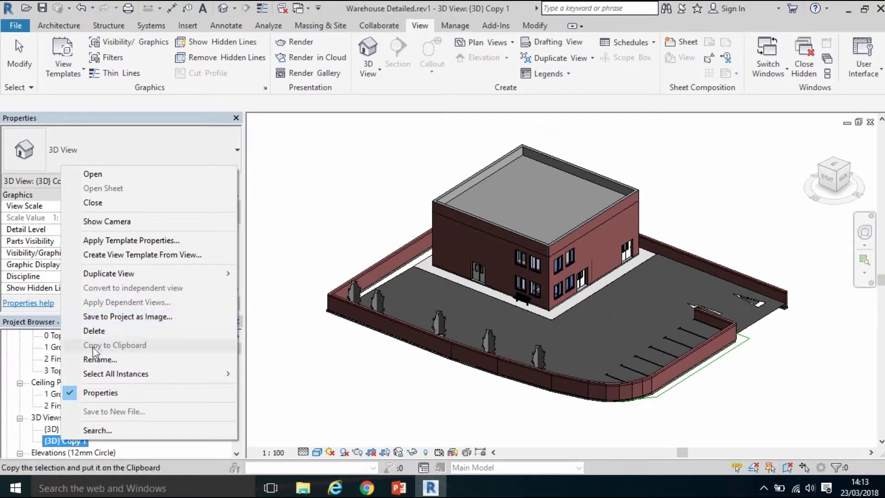
{"action": "left_click", "coordinate": [99, 362]}
{"action": "left_click", "coordinate": [397, 231]}
{"action": "key", "text": "BackSpace"}
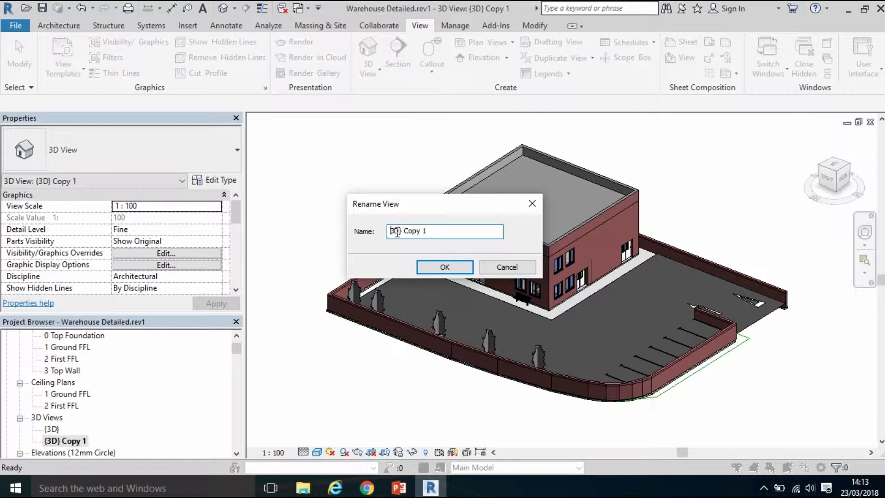
{"action": "key", "text": "BackSpace"}
{"action": "left_click_drag", "start_coordinate": [421, 231], "coordinate": [402, 231]}
{"action": "type", "text": "wo Site"}
{"action": "left_click", "coordinate": [463, 266]}
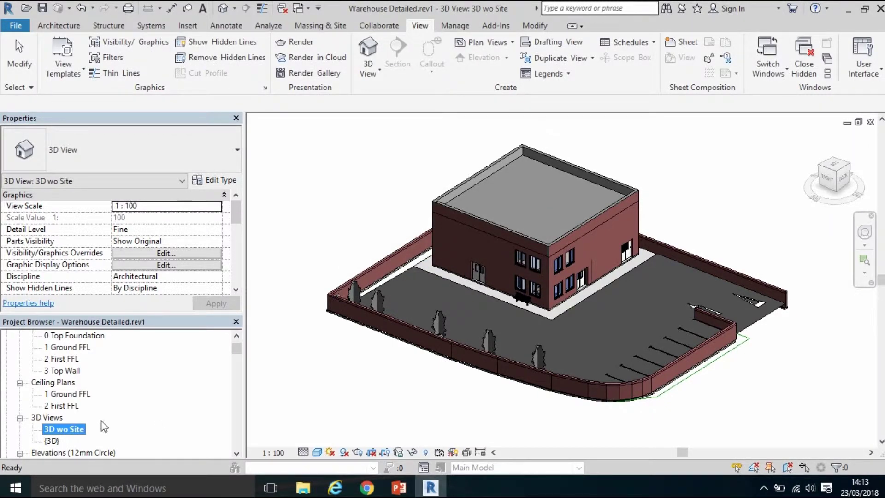
Compare the original 3D view, and in 3D wo Site hide all visible instances of the brick site boundary wall.
{"action": "double_click", "coordinate": [51, 440]}
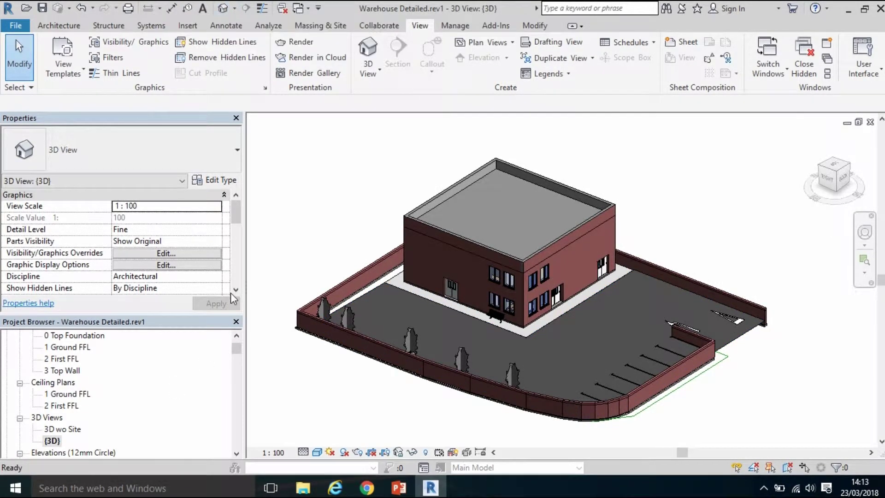
{"action": "double_click", "coordinate": [76, 429]}
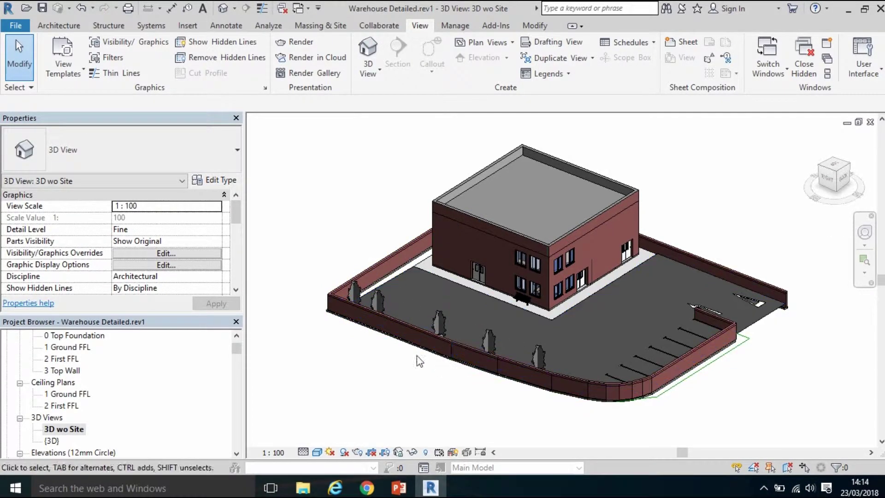
{"action": "scroll", "coordinate": [417, 353], "scroll_direction": "up", "scroll_amount": 3}
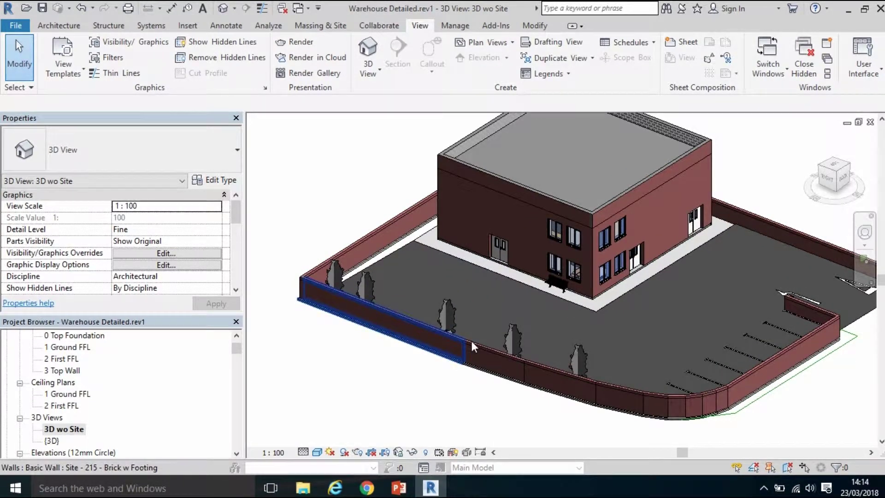
{"action": "left_click", "coordinate": [475, 367]}
{"action": "right_click", "coordinate": [476, 364]}
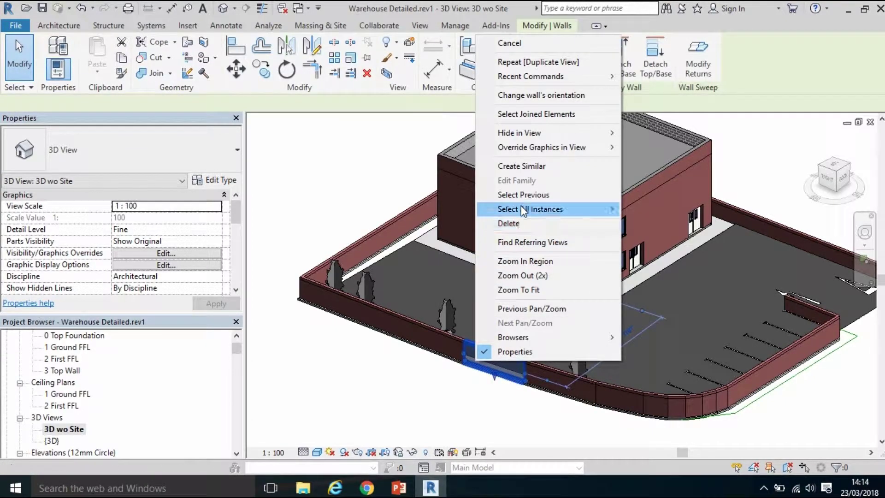
{"action": "mouse_move", "coordinate": [523, 210]}
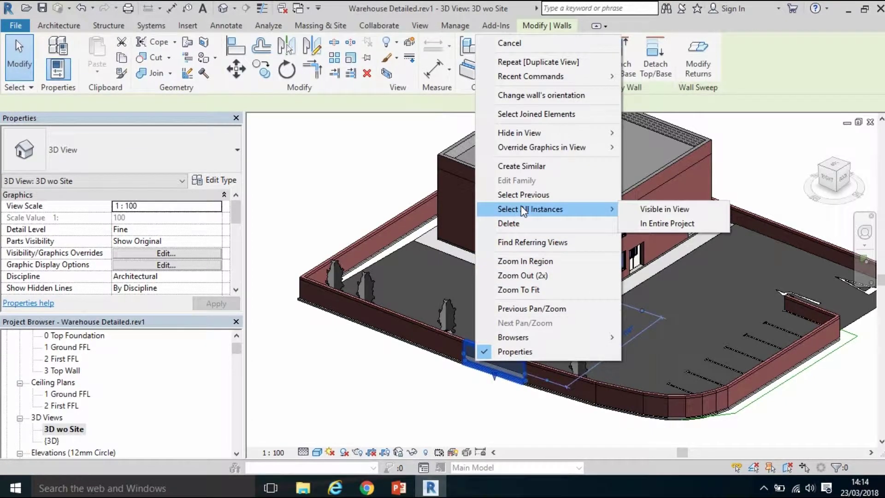
{"action": "left_click", "coordinate": [643, 209]}
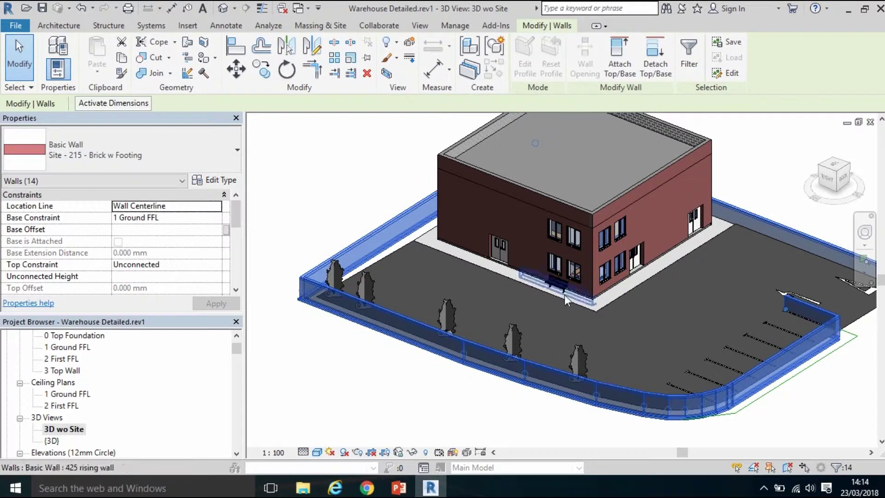
{"action": "right_click", "coordinate": [395, 333]}
{"action": "mouse_move", "coordinate": [521, 104]}
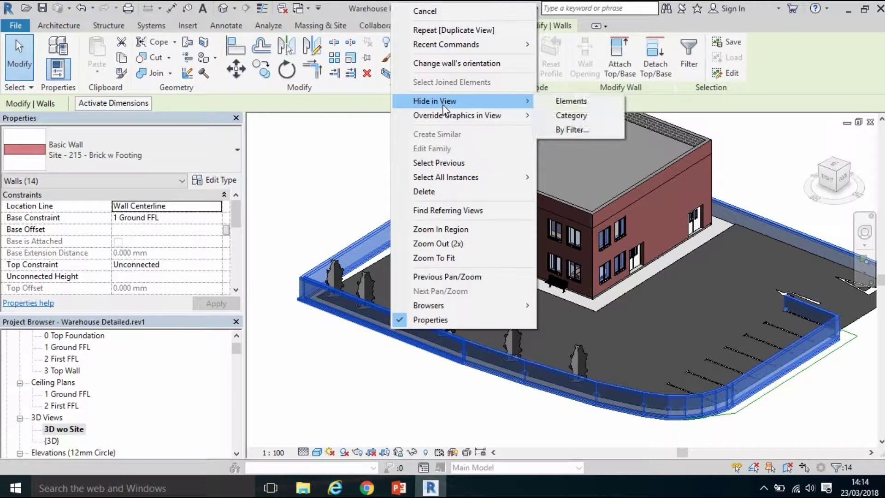
{"action": "left_click", "coordinate": [556, 102]}
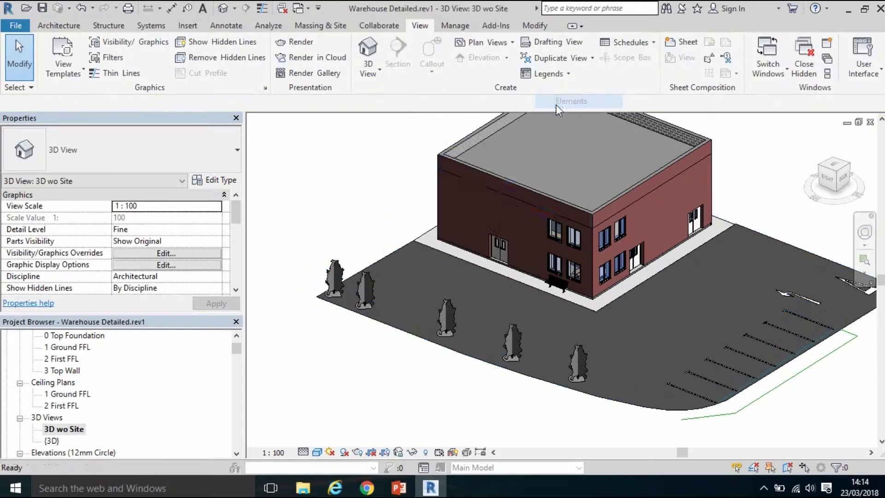
Hide the large dark topography surface around the building as an element in the 3D wo Site view.
{"action": "right_click", "coordinate": [536, 378]}
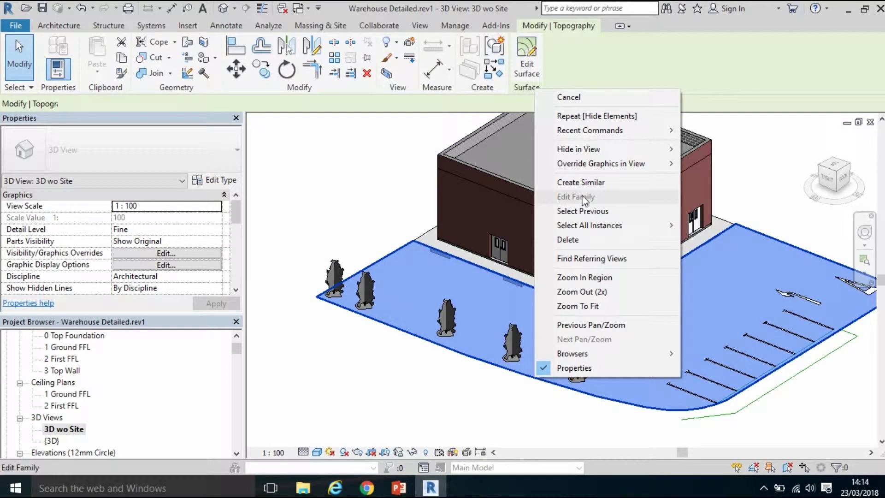
{"action": "mouse_move", "coordinate": [588, 151]}
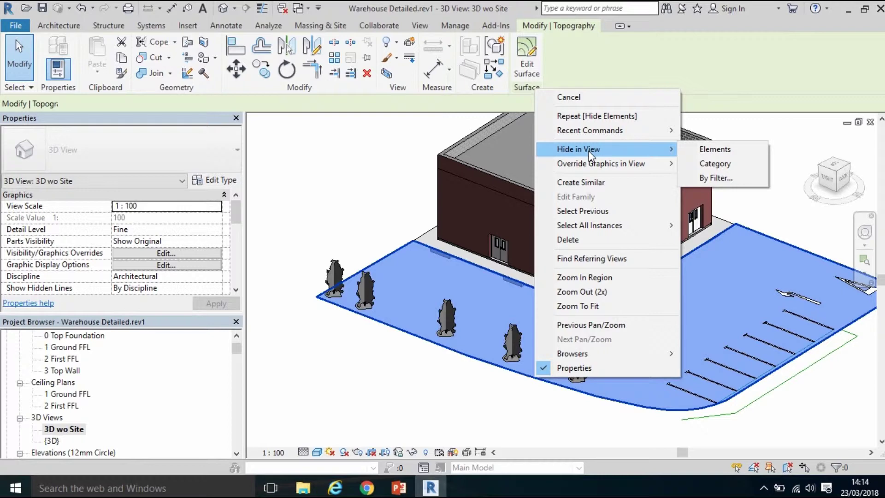
{"action": "left_click", "coordinate": [702, 148]}
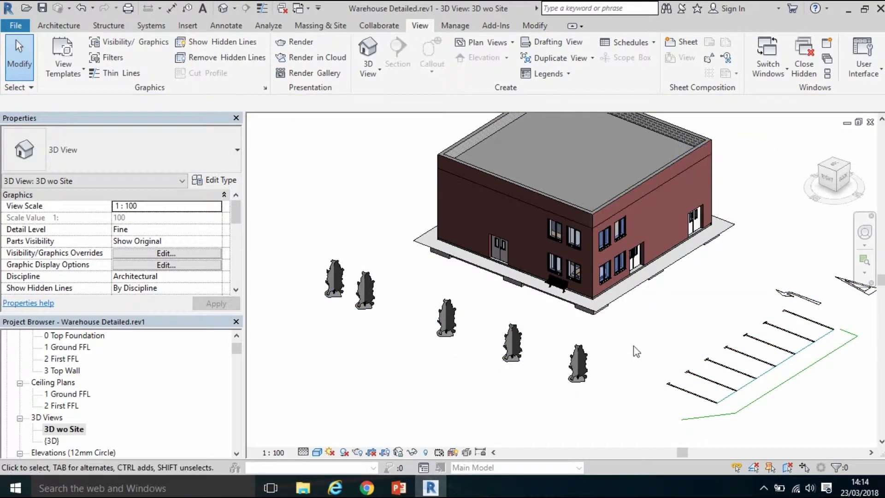
Hide the tree nearest the parking bays as an element in the 3D wo Site view.
{"action": "right_click", "coordinate": [580, 364]}
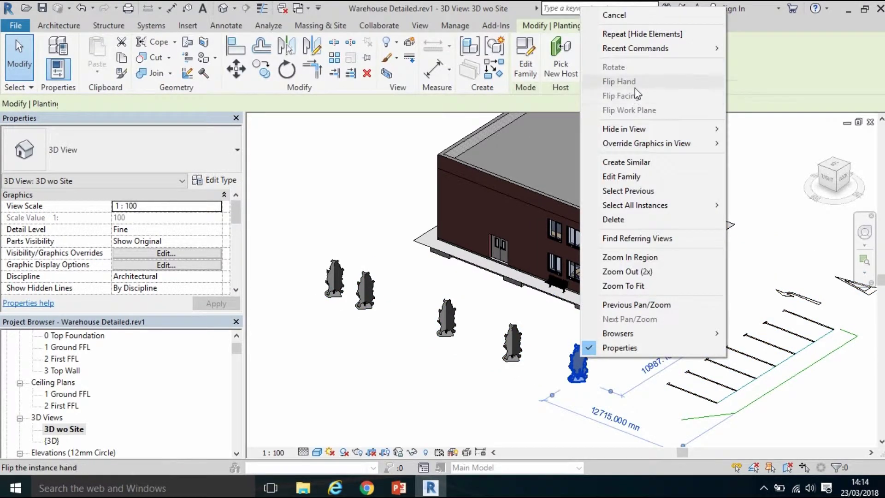
{"action": "mouse_move", "coordinate": [638, 128]}
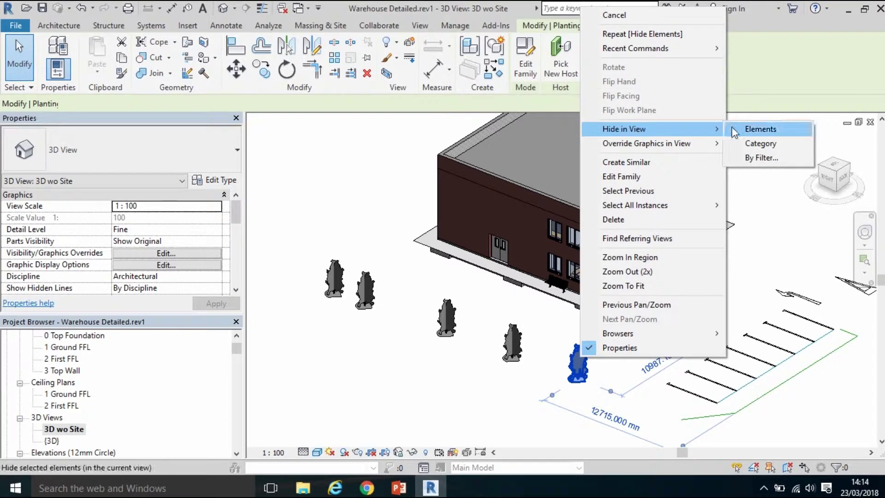
{"action": "left_click", "coordinate": [733, 126]}
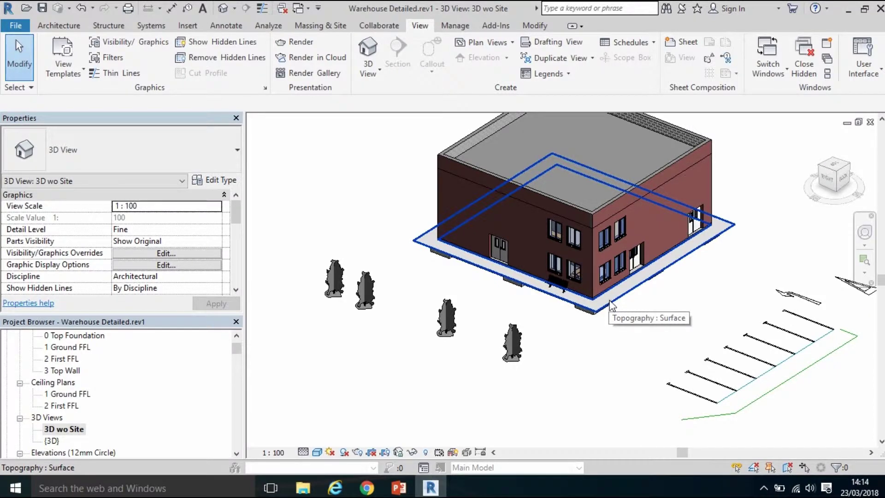
{"action": "middle_click_drag", "start_coordinate": [783, 317], "coordinate": [685, 334]}
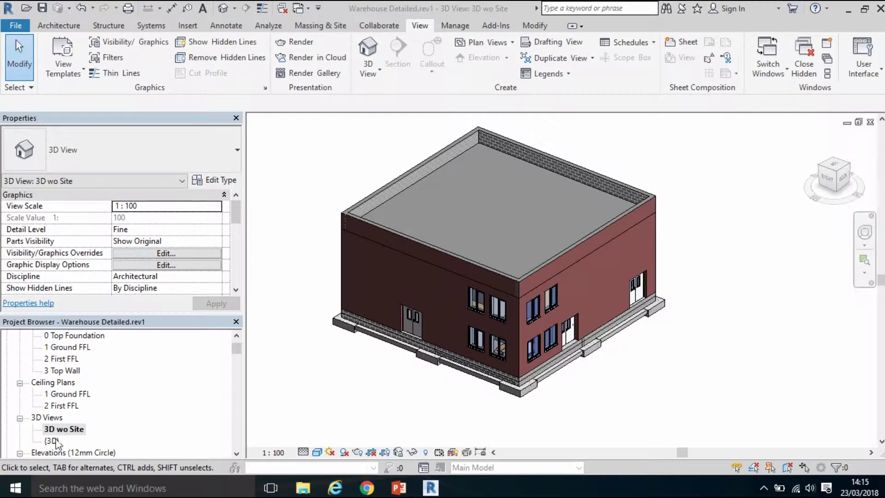
Open the default 3D view and inspect its Detail Level setting.
{"action": "left_click", "coordinate": [223, 8]}
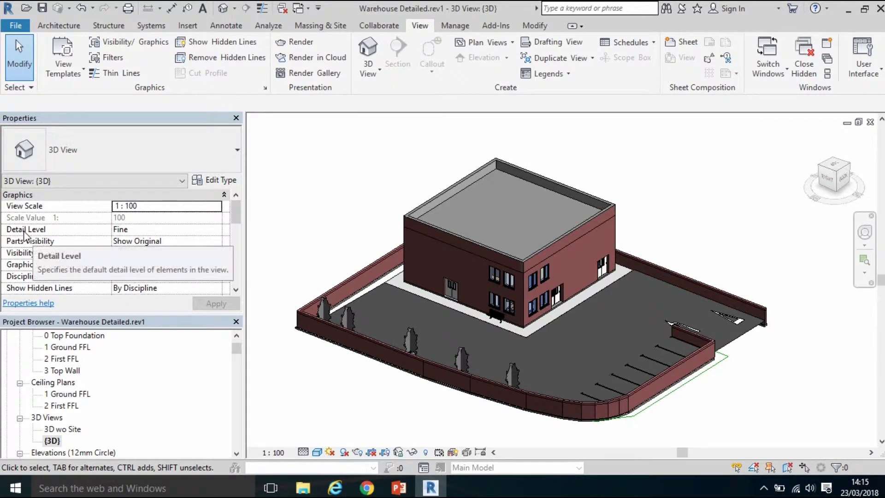
{"action": "left_click", "coordinate": [120, 230]}
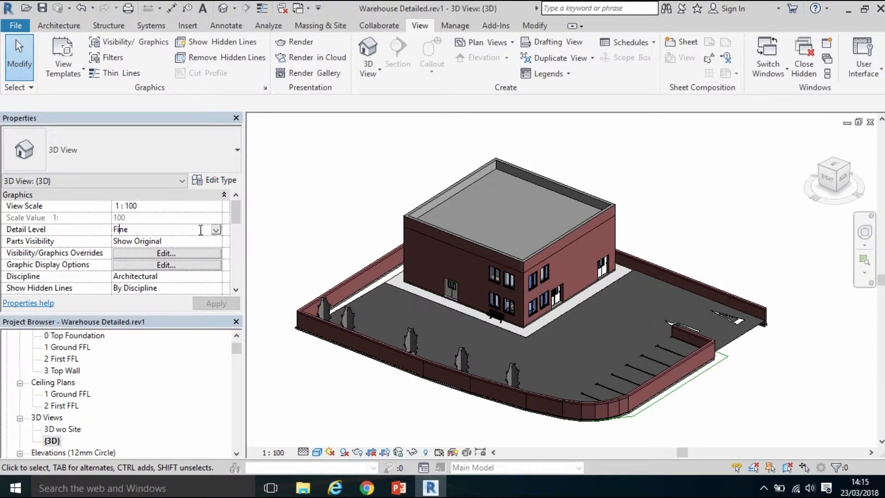
Turn off the visibility of the Doors and Walls model categories in the default 3D view.
{"action": "left_click", "coordinate": [145, 253]}
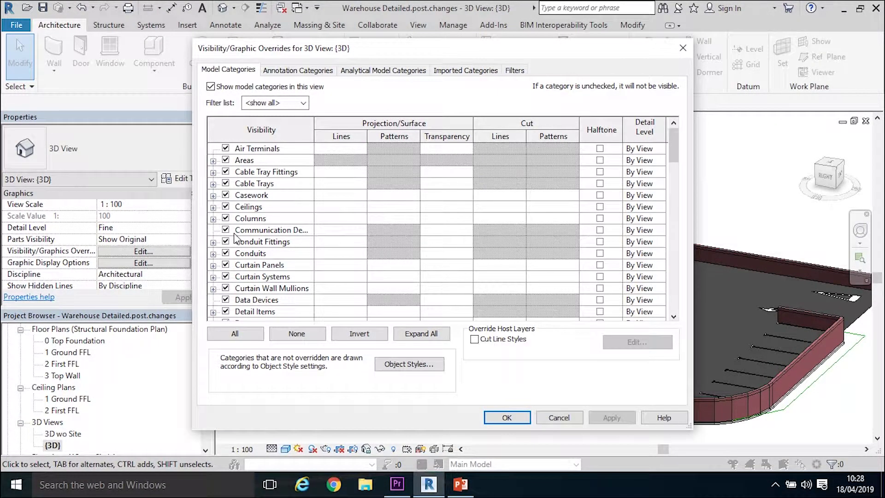
{"action": "scroll", "coordinate": [236, 238], "scroll_direction": "down", "scroll_amount": 2}
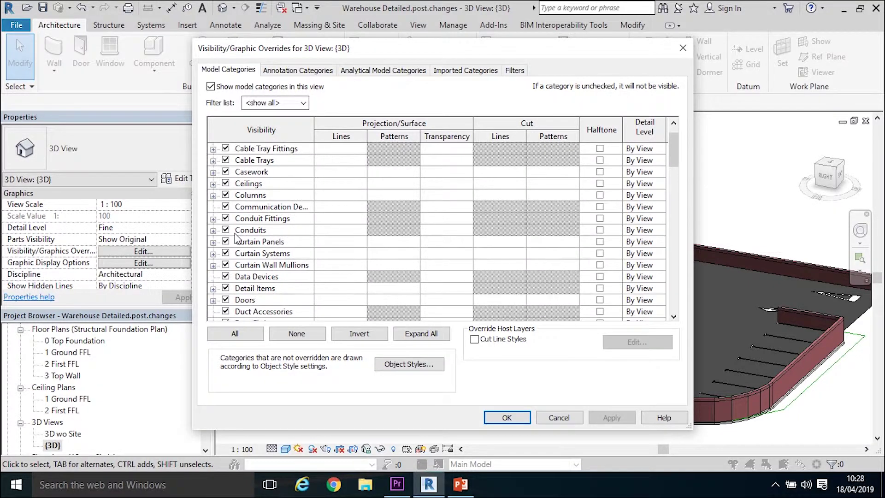
{"action": "left_click", "coordinate": [226, 277]}
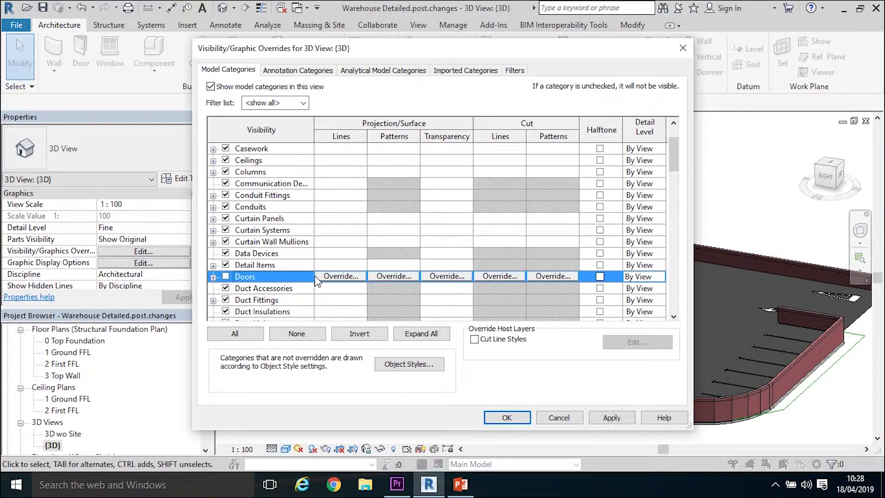
{"action": "scroll", "coordinate": [321, 285], "scroll_direction": "down", "scroll_amount": 4}
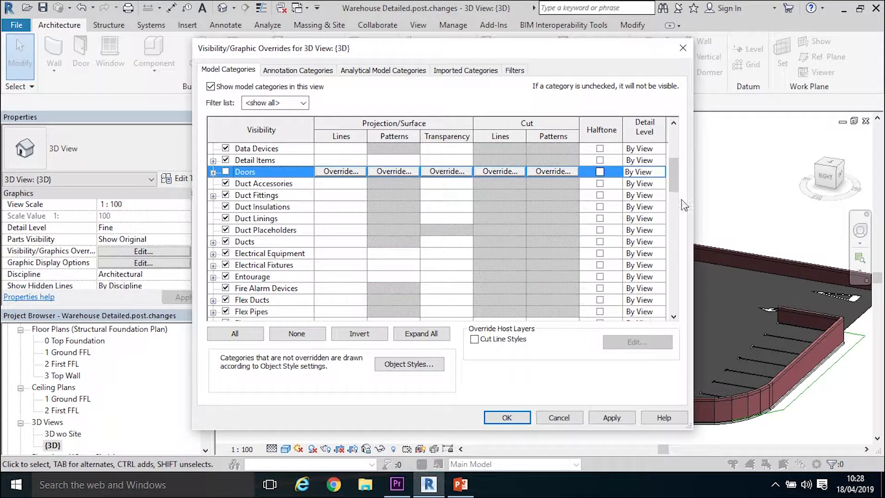
{"action": "left_click_drag", "start_coordinate": [674, 187], "coordinate": [675, 306]}
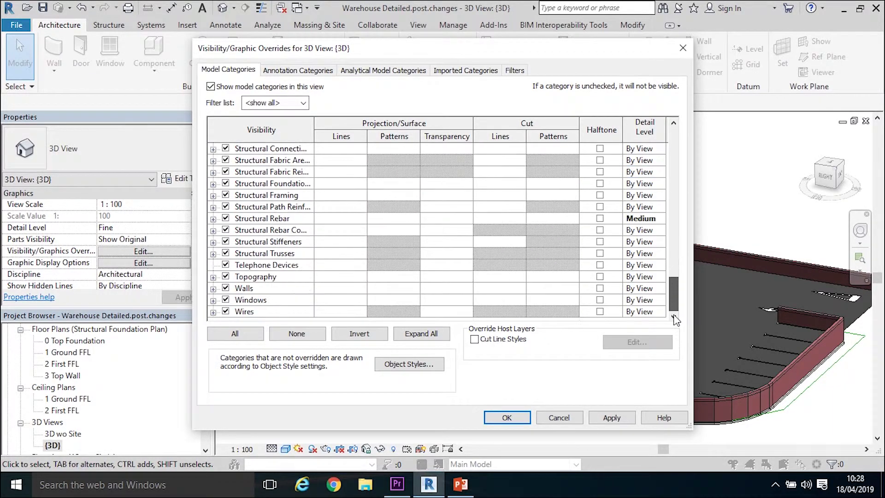
{"action": "left_click", "coordinate": [226, 289]}
{"action": "left_click", "coordinate": [498, 418]}
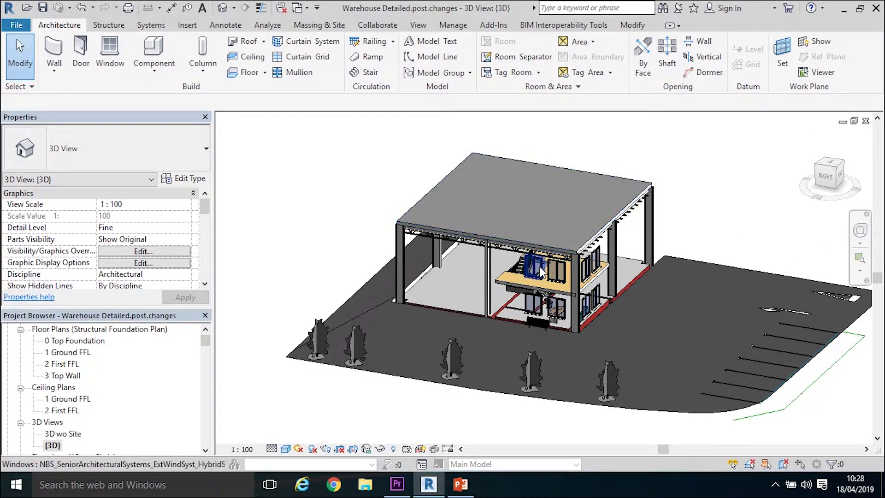
Turn the Doors and Walls model categories back on in the default 3D view's visibility overrides.
{"action": "left_click", "coordinate": [147, 252]}
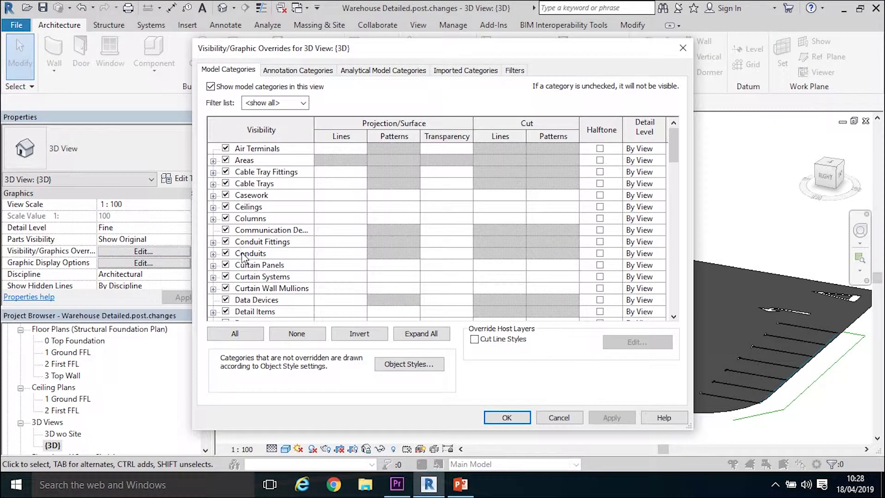
{"action": "scroll", "coordinate": [242, 256], "scroll_direction": "down", "scroll_amount": 1}
{"action": "left_click", "coordinate": [233, 265]}
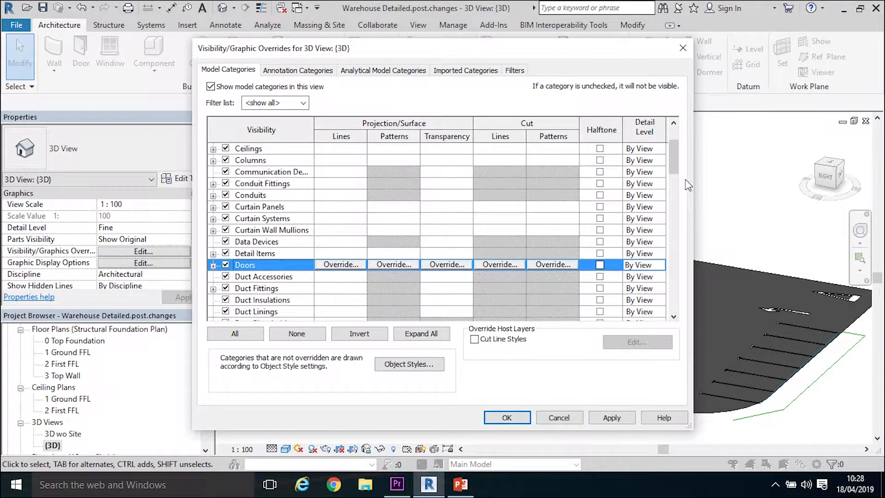
{"action": "key", "text": "w"}
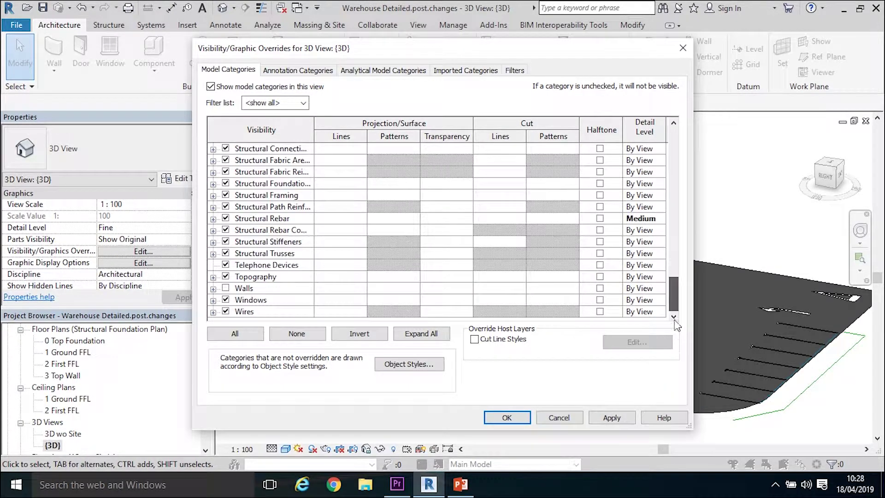
{"action": "left_click", "coordinate": [525, 416]}
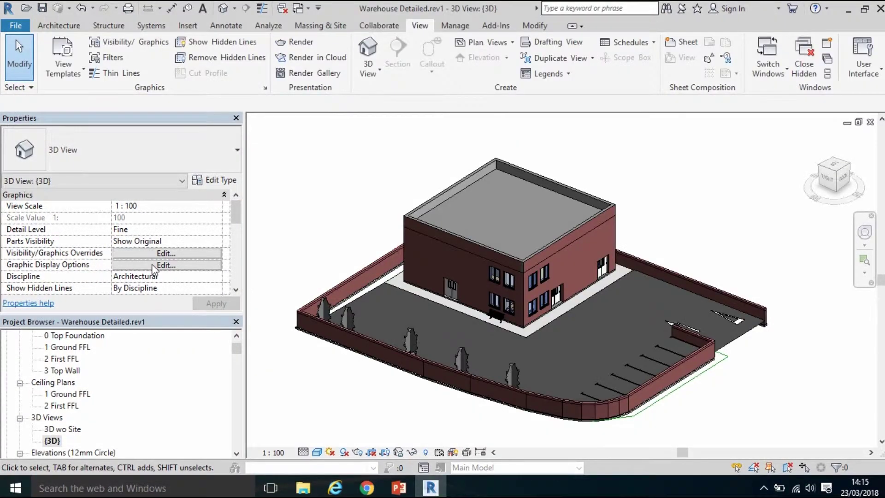
Set the default 3D view's model display style to Hidden Line in its graphic display options.
{"action": "left_click", "coordinate": [154, 265]}
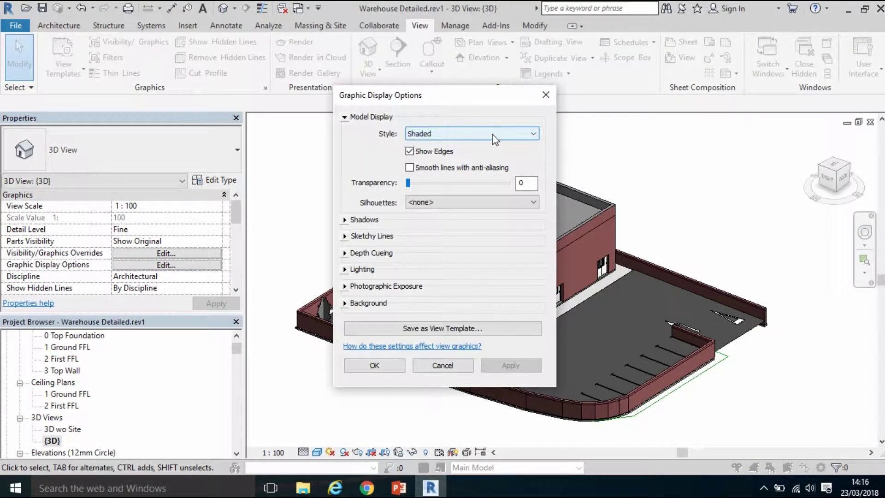
{"action": "left_click", "coordinate": [534, 134]}
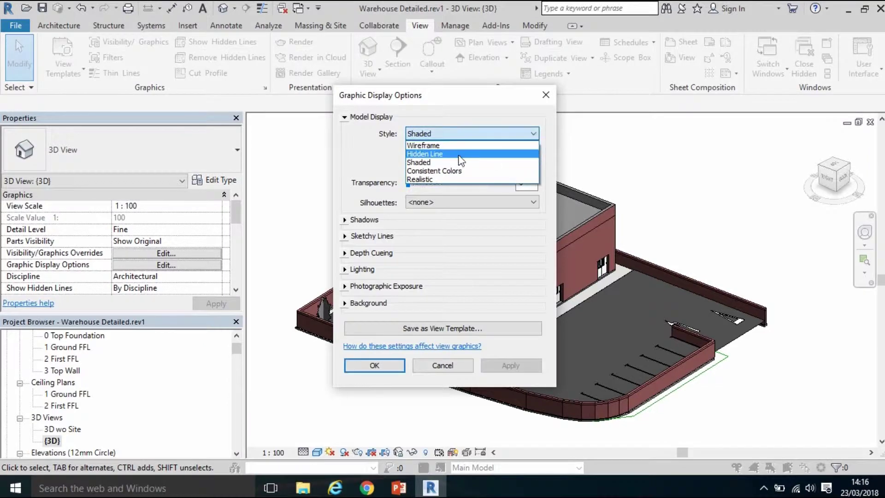
{"action": "left_click", "coordinate": [437, 154]}
{"action": "left_click", "coordinate": [371, 365]}
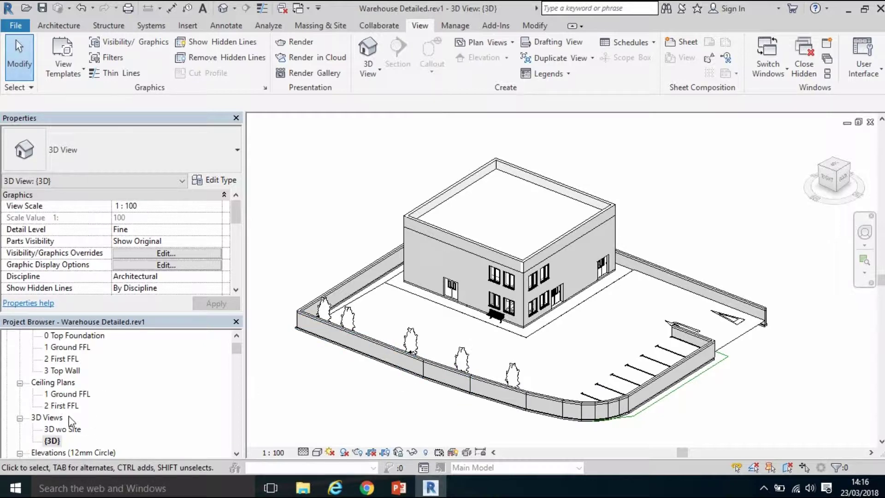
Open the 3D wo Site view and set its model display style to Hidden Line.
{"action": "double_click", "coordinate": [63, 429]}
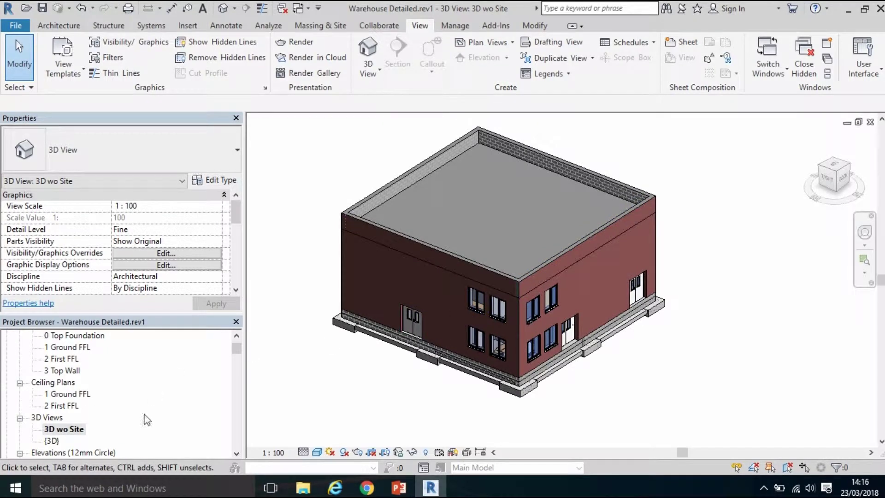
{"action": "left_click", "coordinate": [156, 230]}
{"action": "left_click", "coordinate": [167, 264]}
{"action": "left_click", "coordinate": [504, 134]}
{"action": "left_click", "coordinate": [461, 151]}
{"action": "left_click", "coordinate": [368, 365]}
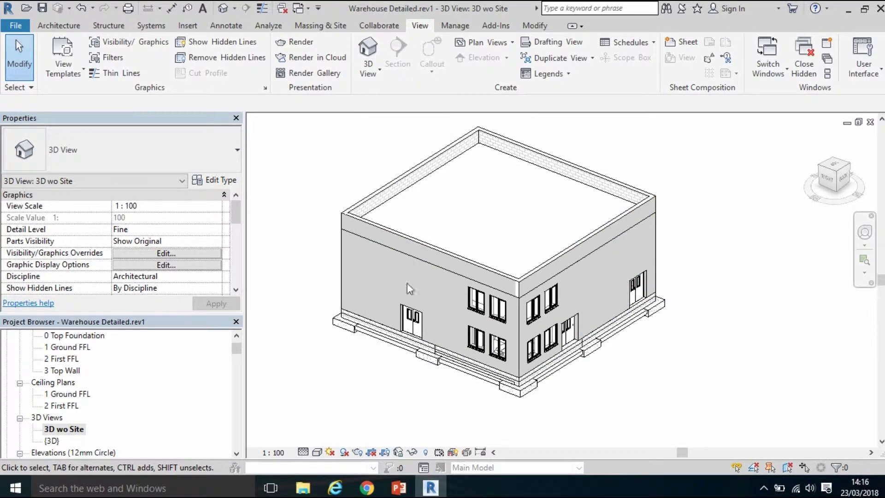
{"action": "scroll", "coordinate": [474, 287], "scroll_direction": "down", "scroll_amount": 1}
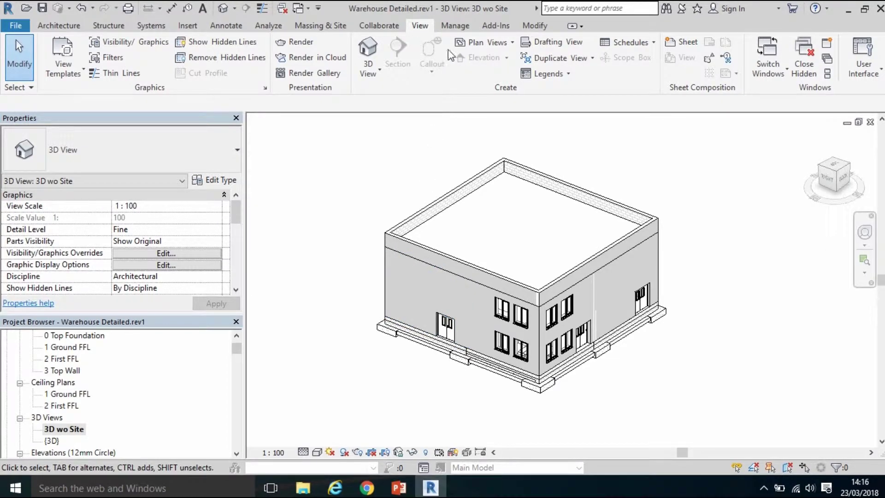
Review the Length format in the project units and choose mm as its unit symbol.
{"action": "left_click", "coordinate": [455, 25]}
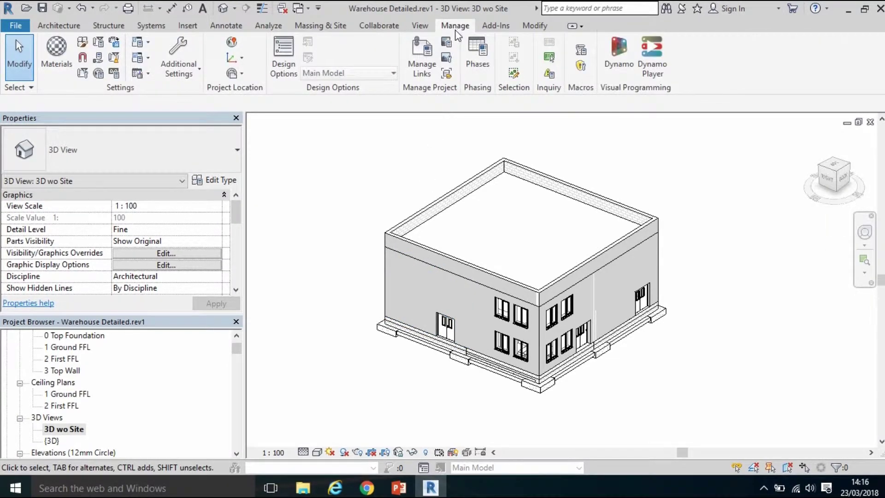
{"action": "left_click", "coordinate": [114, 73]}
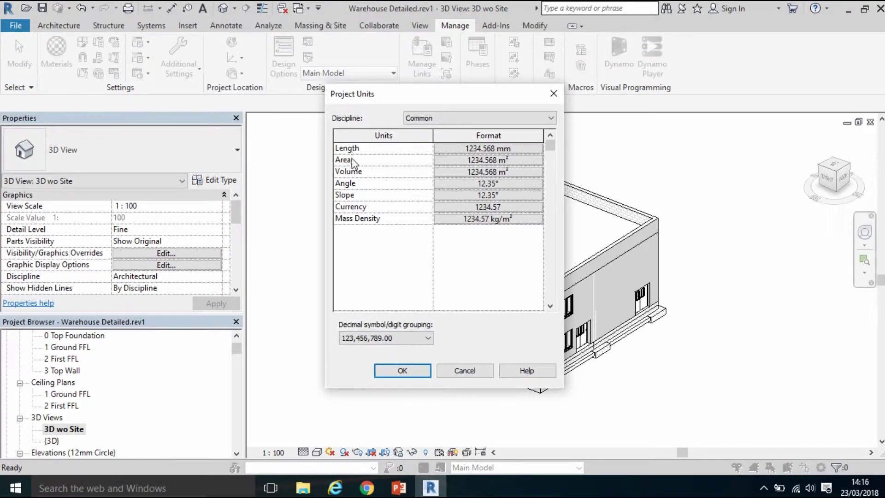
{"action": "left_click", "coordinate": [457, 148]}
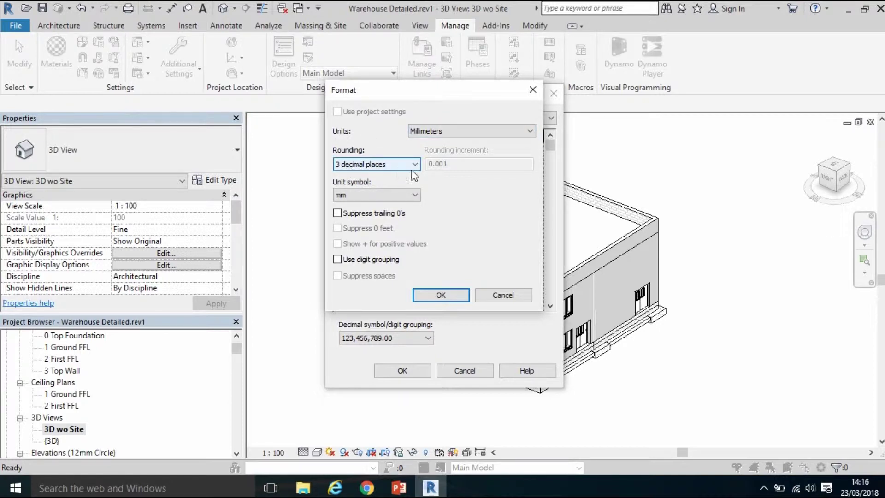
{"action": "left_click", "coordinate": [415, 199]}
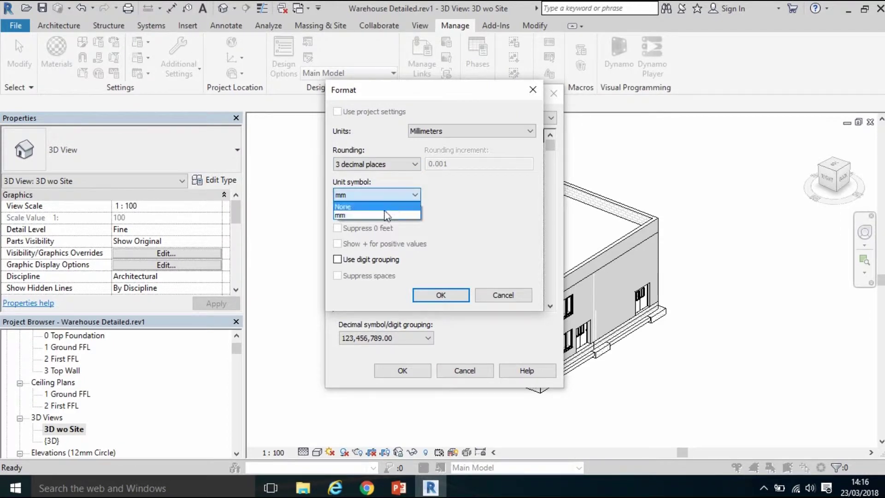
{"action": "left_click", "coordinate": [376, 215]}
{"action": "left_click", "coordinate": [422, 295]}
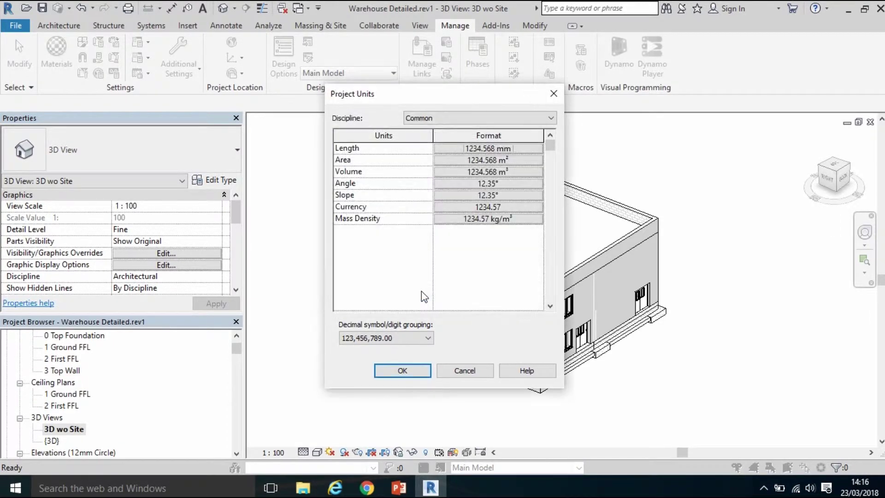
Check the rounding and unit symbols of the Area and Volume formats, and accept the project units.
{"action": "left_click", "coordinate": [476, 159]}
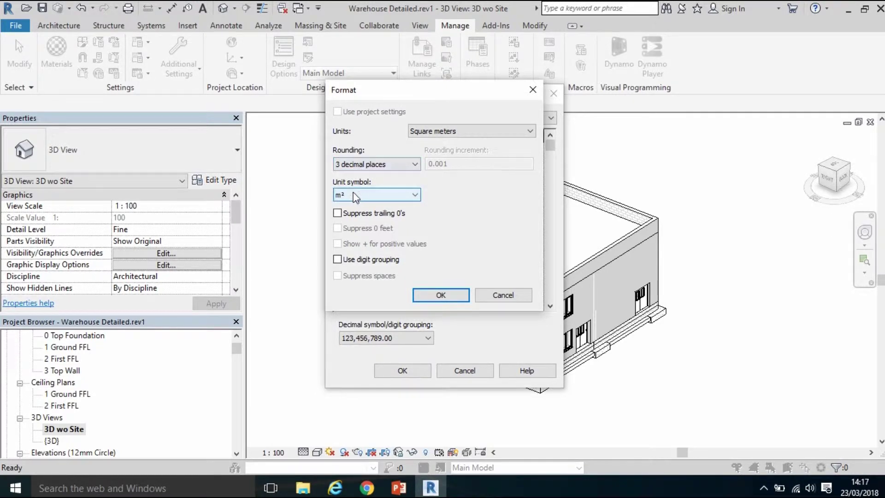
{"action": "left_click", "coordinate": [432, 298]}
{"action": "left_click", "coordinate": [454, 172]}
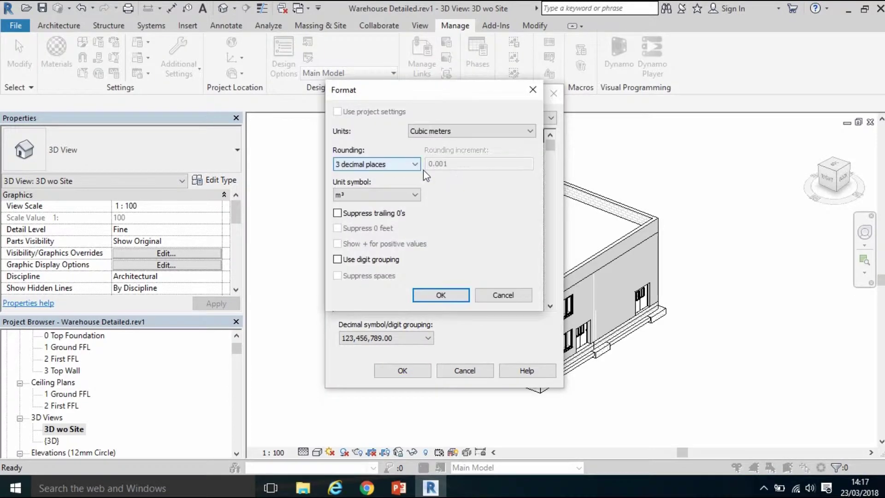
{"action": "left_click", "coordinate": [395, 194]}
{"action": "left_click", "coordinate": [397, 221]}
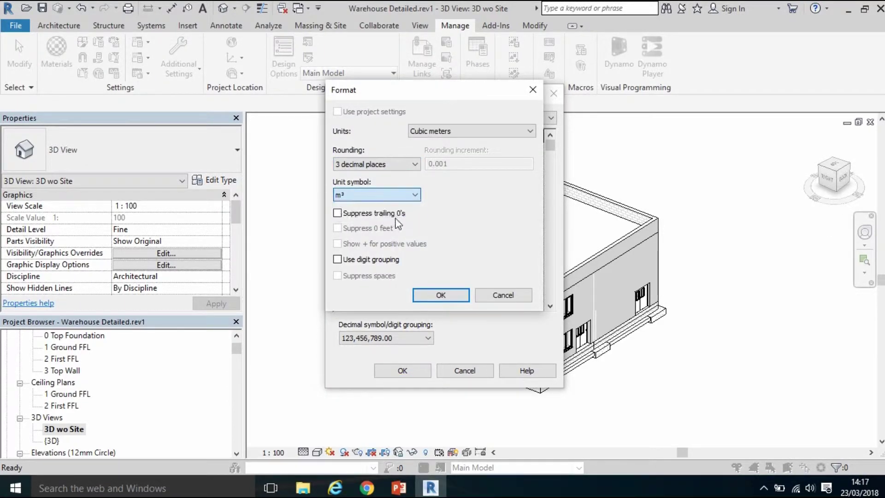
{"action": "left_click", "coordinate": [443, 297]}
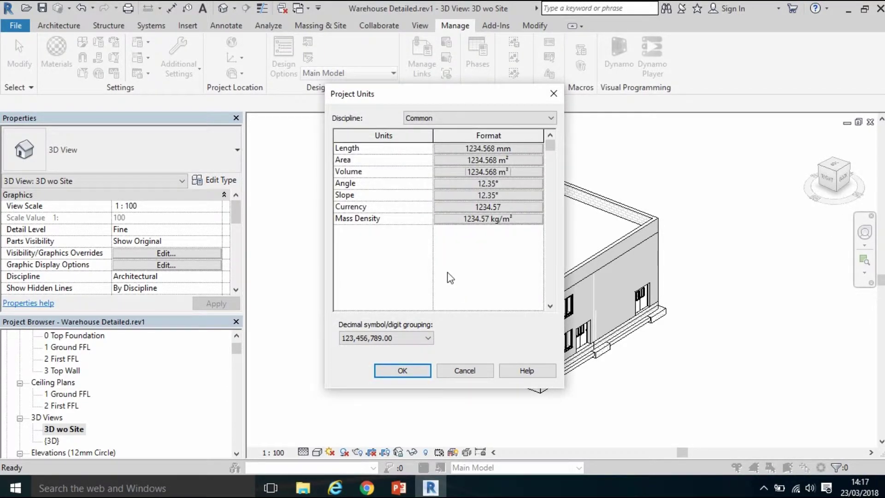
{"action": "left_click", "coordinate": [422, 372]}
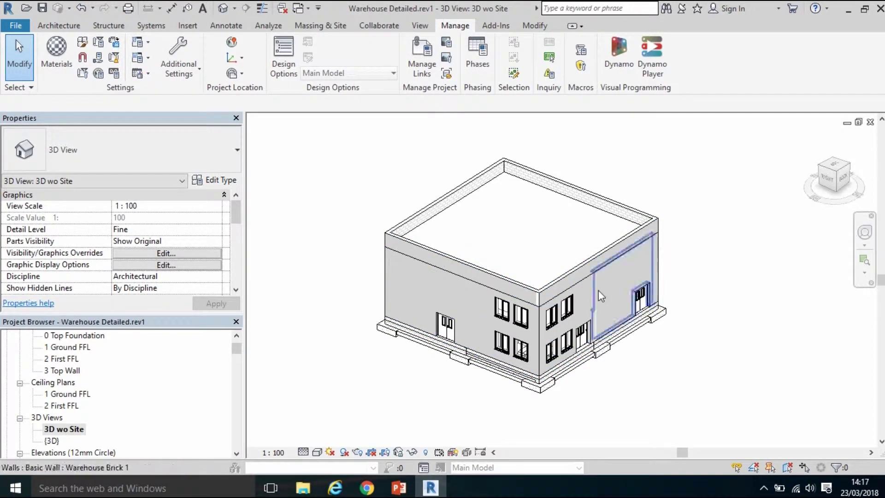
Inspect the layer materials and thicknesses in the structure of the Warehouse Brick 1 wall beside the windowed facade section.
{"action": "left_click", "coordinate": [447, 274]}
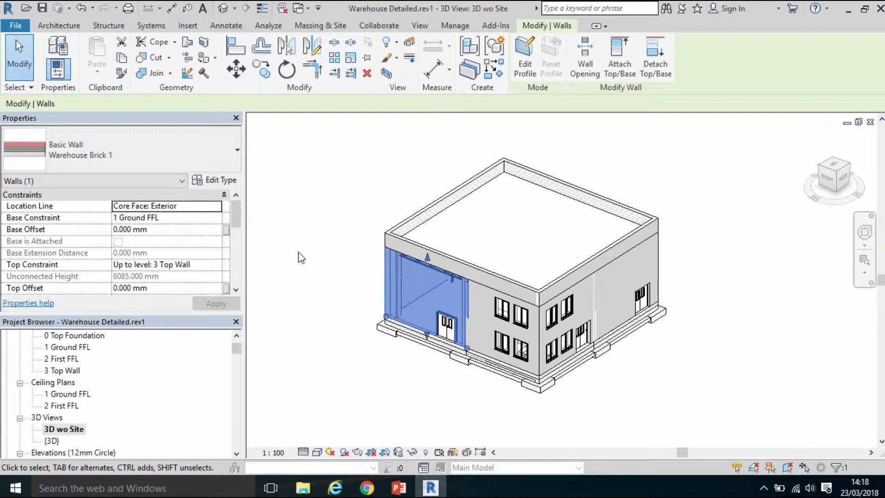
{"action": "left_click", "coordinate": [218, 181]}
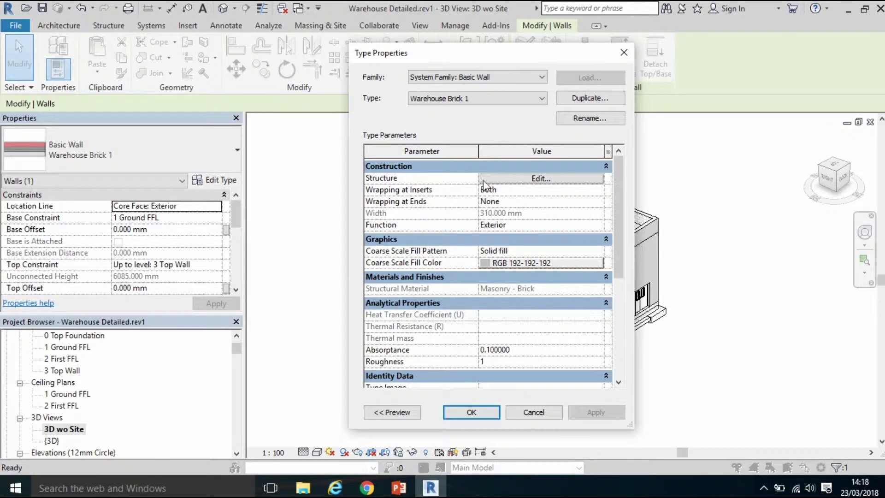
{"action": "left_click", "coordinate": [484, 183]}
{"action": "double_click", "coordinate": [458, 158]}
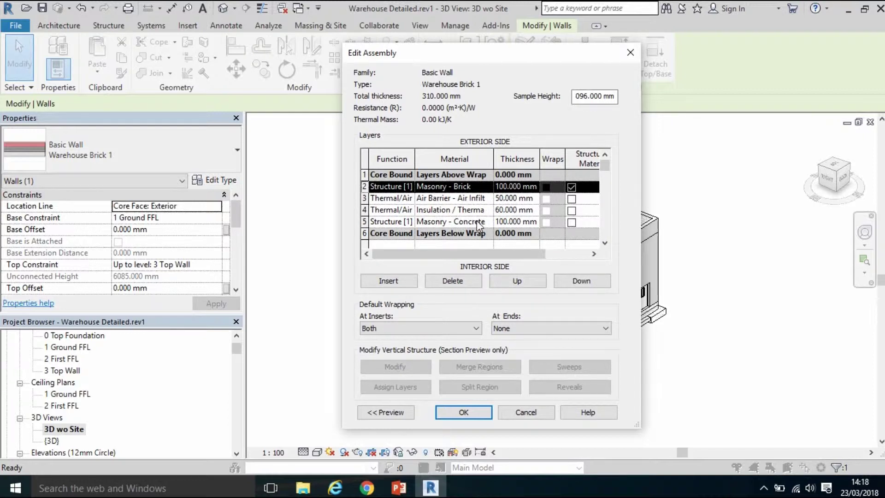
{"action": "left_click", "coordinate": [477, 415]}
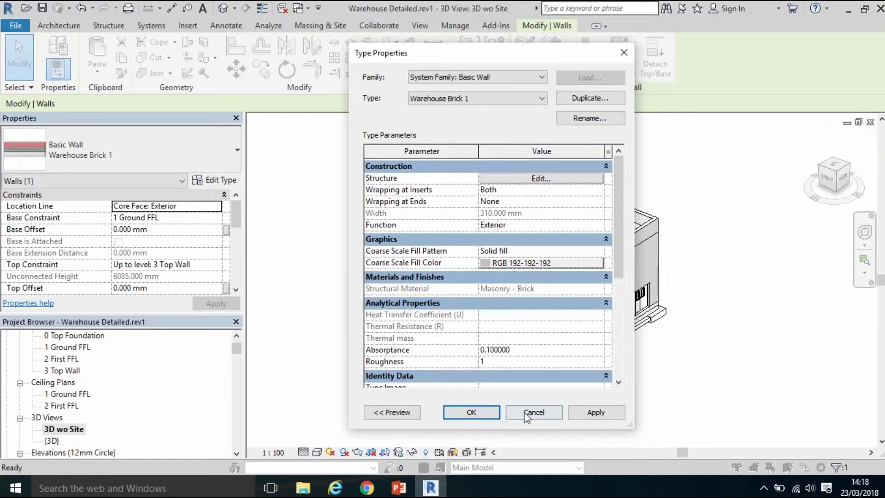
{"action": "left_click", "coordinate": [471, 412]}
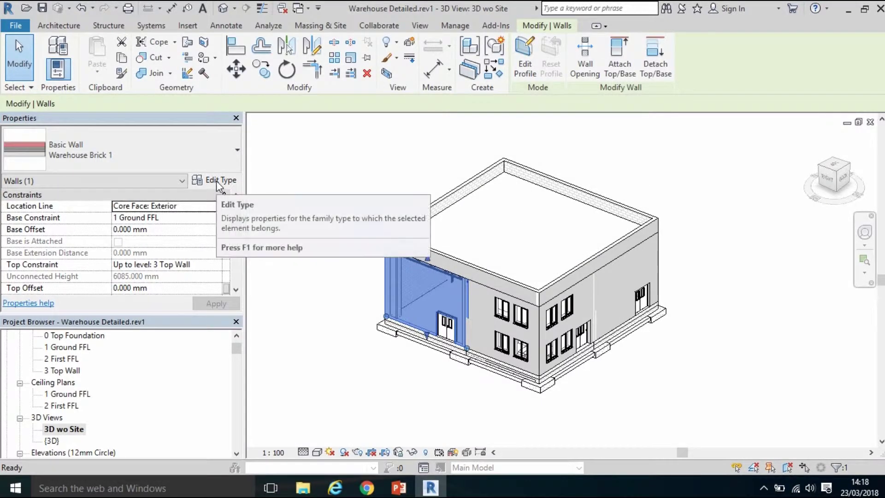
{"action": "left_click", "coordinate": [352, 258]}
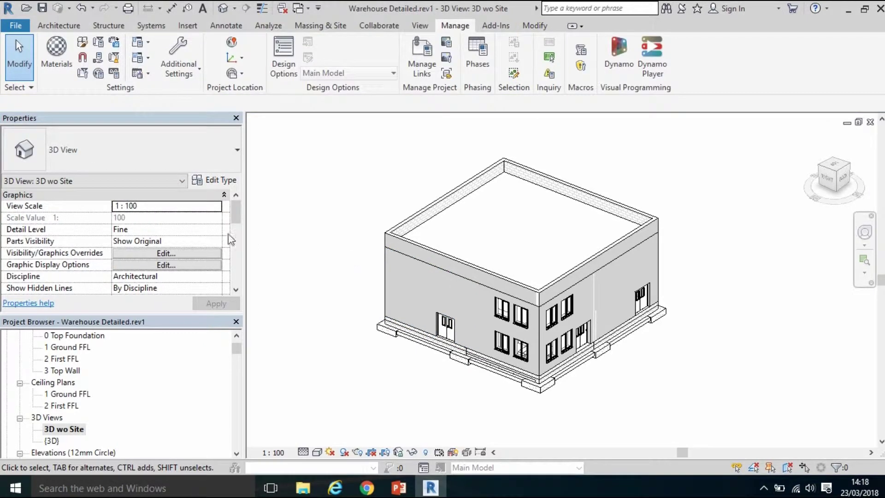
Rename the Warehouse Brick 1 wall type as "100 Brick - 50 Air - 60 Insul - 100 Block".
{"action": "left_click", "coordinate": [385, 284]}
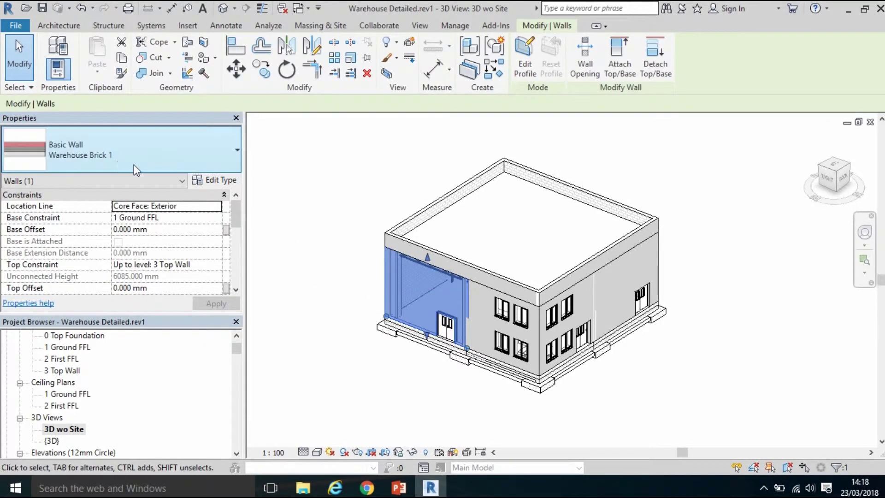
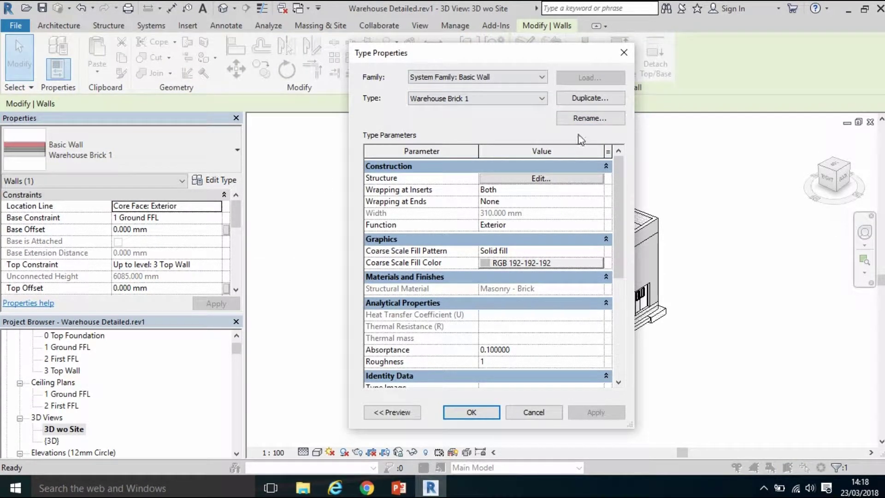
{"action": "left_click", "coordinate": [578, 121]}
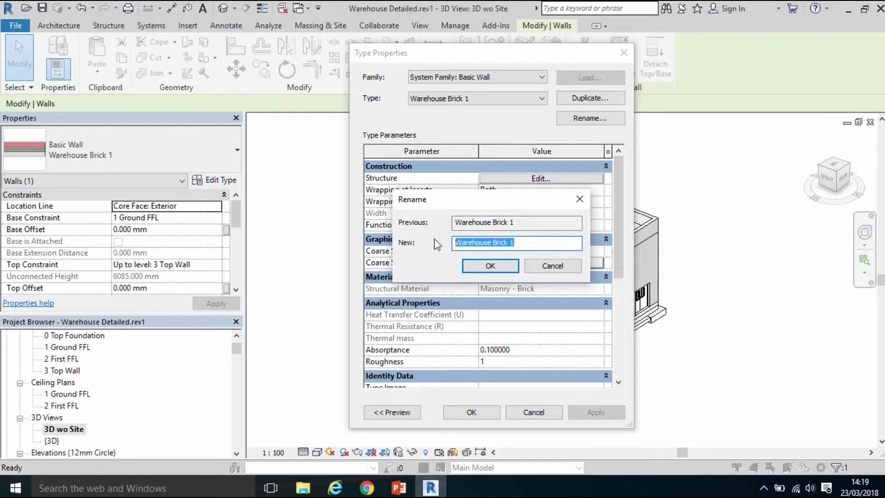
{"action": "type", "text": "100 Brick"}
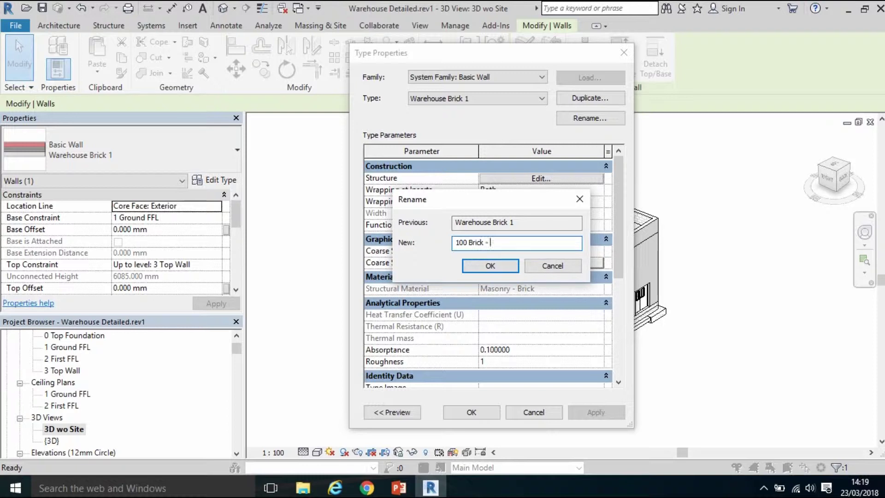
{"action": "type", "text": " - 50"}
{"action": "type", "text": " a"}
{"action": "type", "text": "Ai"}
{"action": "type", "text": "r - "}
{"action": "type", "text": "60"}
{"action": "type", "text": " In"}
{"action": "type", "text": "sul"}
{"action": "type", "text": " - 100"}
{"action": "type", "text": " Blo"}
{"action": "type", "text": "ck"}
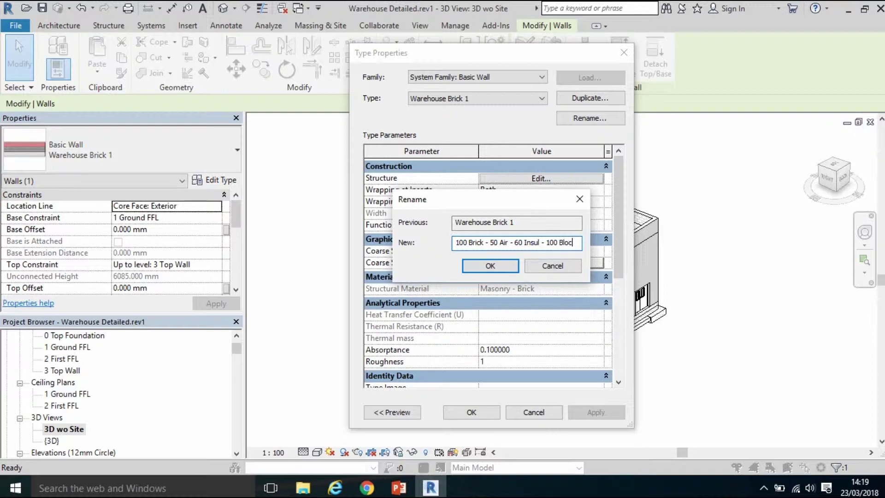
{"action": "left_click", "coordinate": [484, 269]}
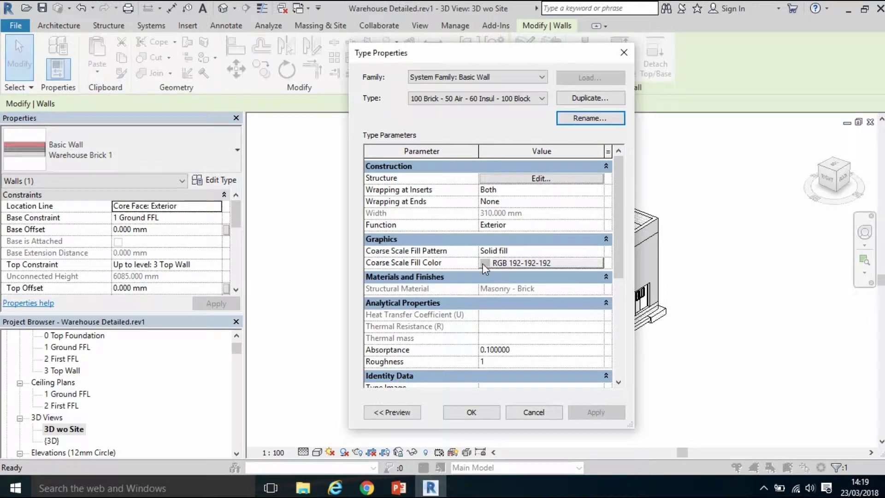
{"action": "left_click", "coordinate": [467, 412]}
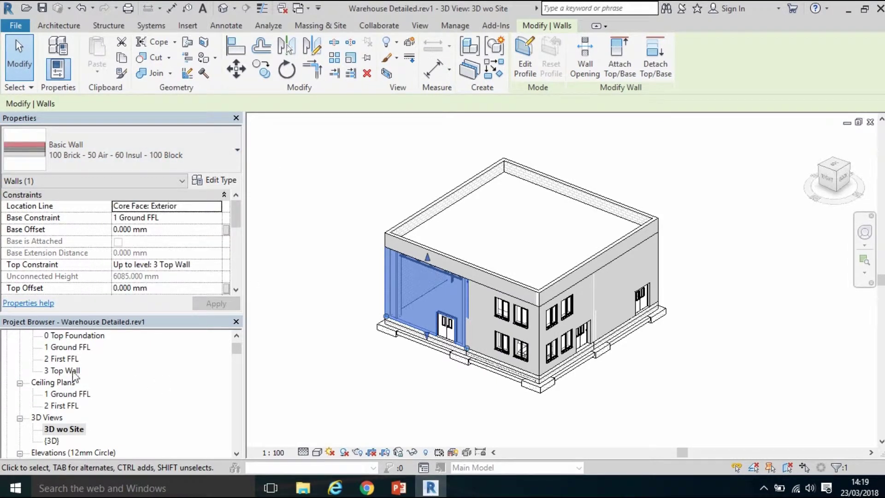
Open the 1 Ground FFL floor plan and check the wall type of the two opposite exterior walls of the Warehouse room.
{"action": "double_click", "coordinate": [66, 347]}
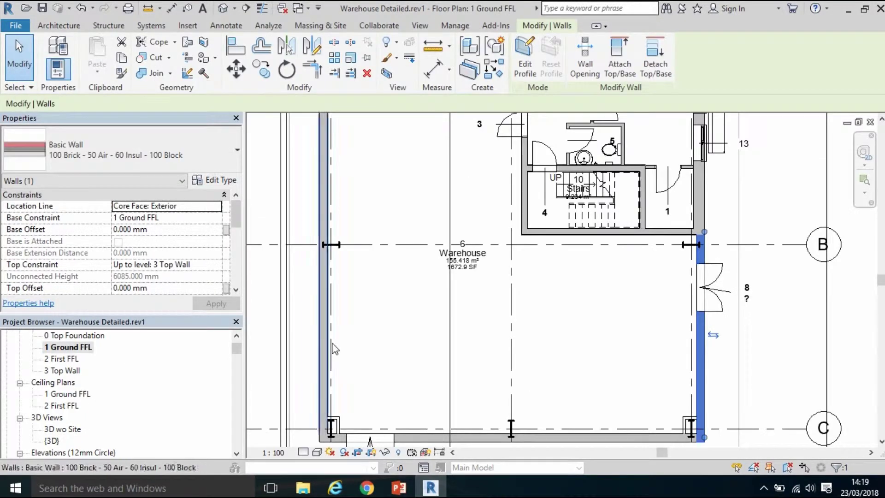
{"action": "left_click", "coordinate": [324, 320]}
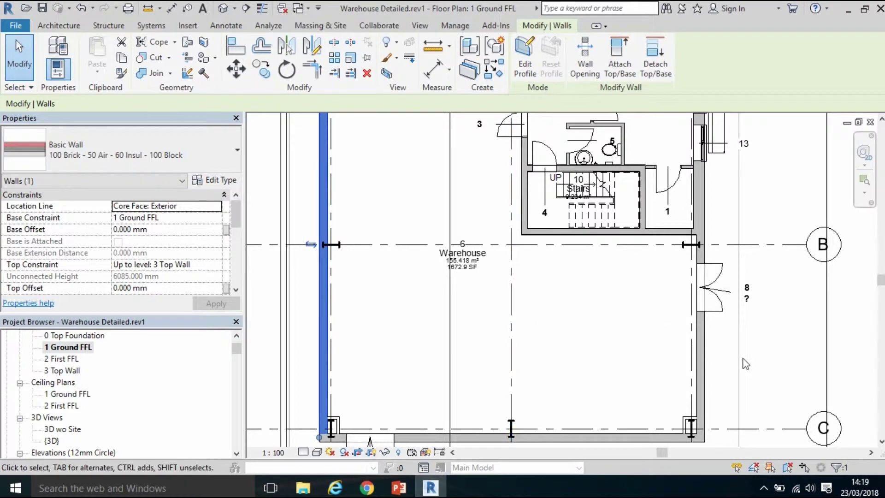
{"action": "left_click", "coordinate": [704, 360]}
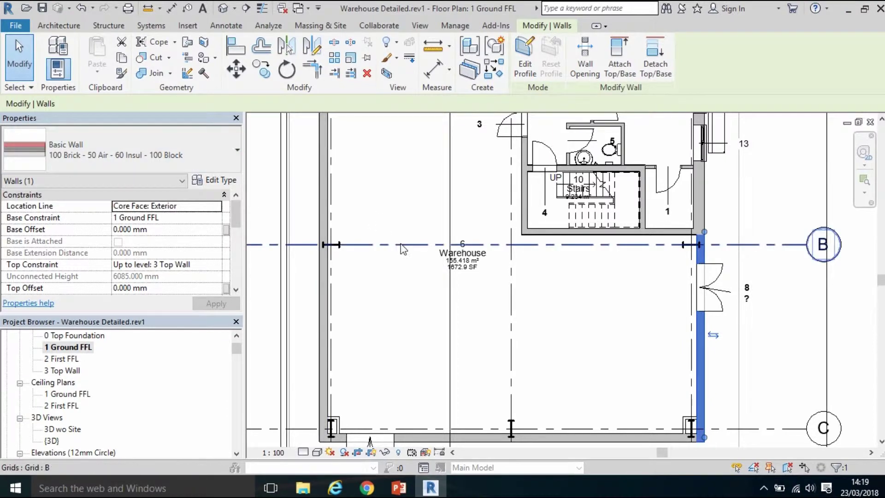
{"action": "scroll", "coordinate": [419, 257], "scroll_direction": "down", "scroll_amount": 2}
{"action": "middle_click_drag", "start_coordinate": [456, 271], "coordinate": [492, 292]}
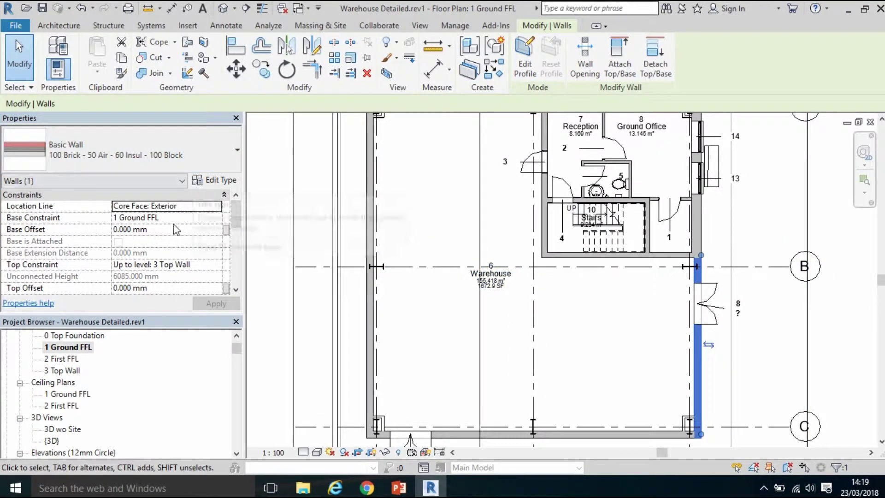
Check the dimensions and identity data of the selected exterior wall and its type's construction, graphics, analytical and keynote parameters.
{"action": "left_click_drag", "start_coordinate": [237, 220], "coordinate": [236, 272]}
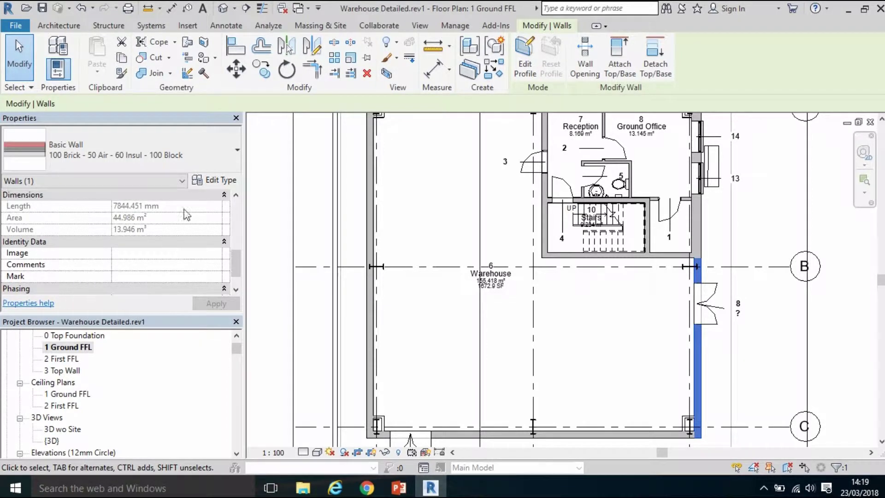
{"action": "left_click", "coordinate": [118, 264]}
{"action": "left_click", "coordinate": [213, 181]}
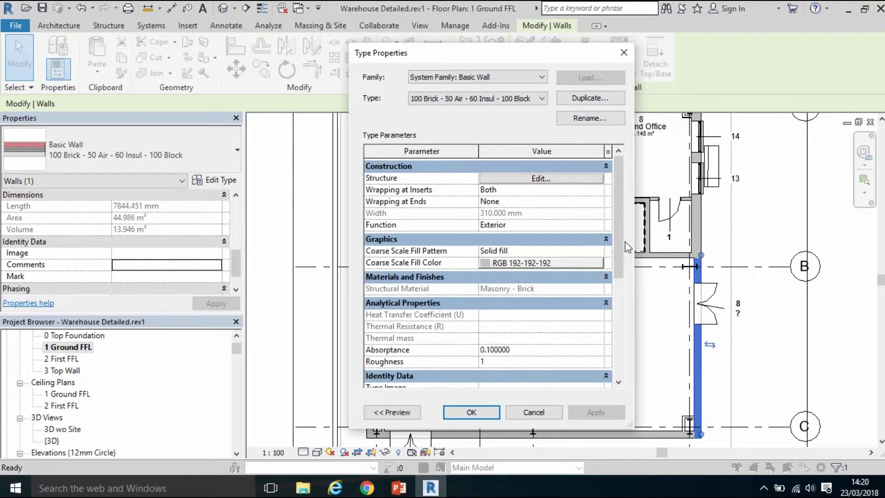
{"action": "left_click_drag", "start_coordinate": [616, 244], "coordinate": [621, 303]}
{"action": "scroll", "coordinate": [620, 304], "scroll_direction": "down", "scroll_amount": 1}
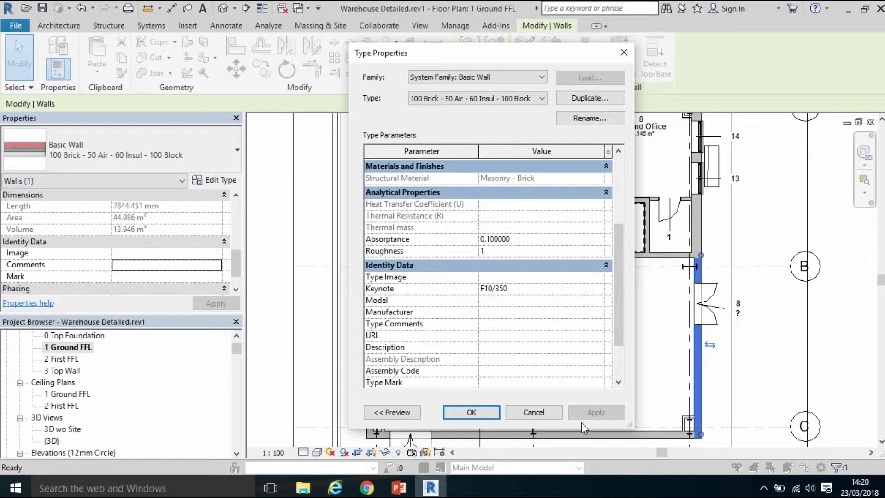
{"action": "left_click", "coordinate": [489, 415]}
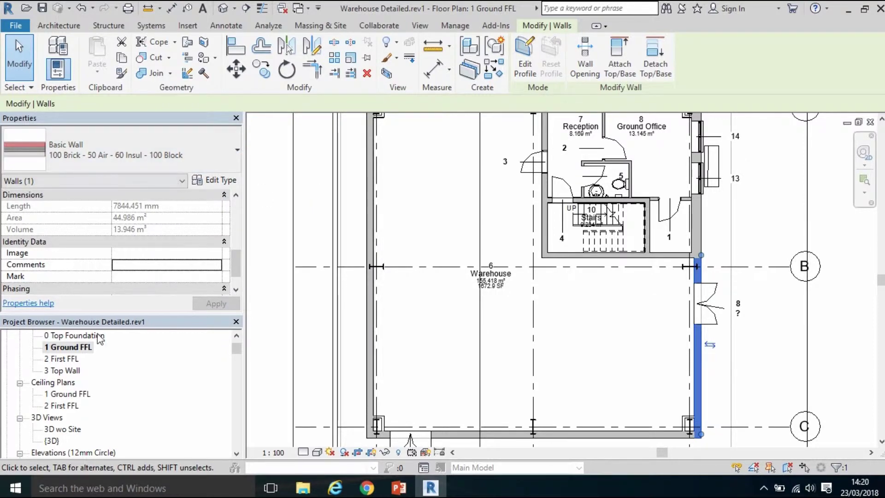
Open the 3D wo Site view and try to create parts from the windowless brick wall section with the double door.
{"action": "double_click", "coordinate": [64, 428]}
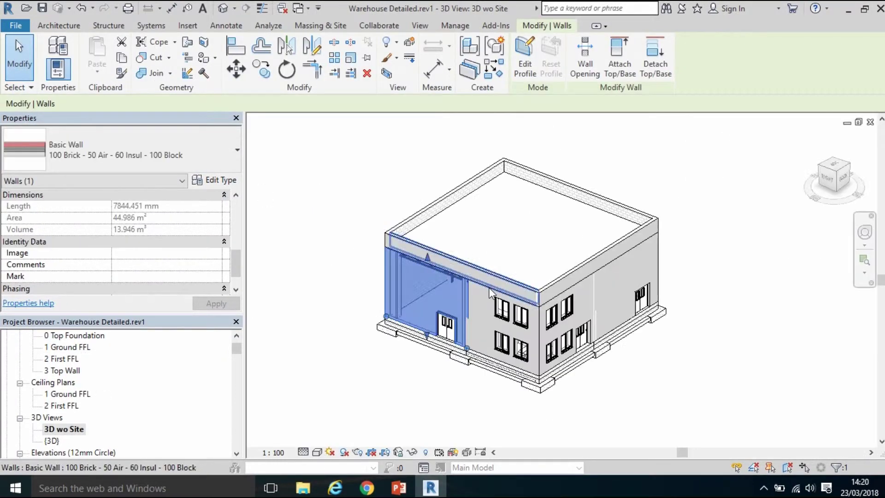
{"action": "left_click", "coordinate": [758, 311]}
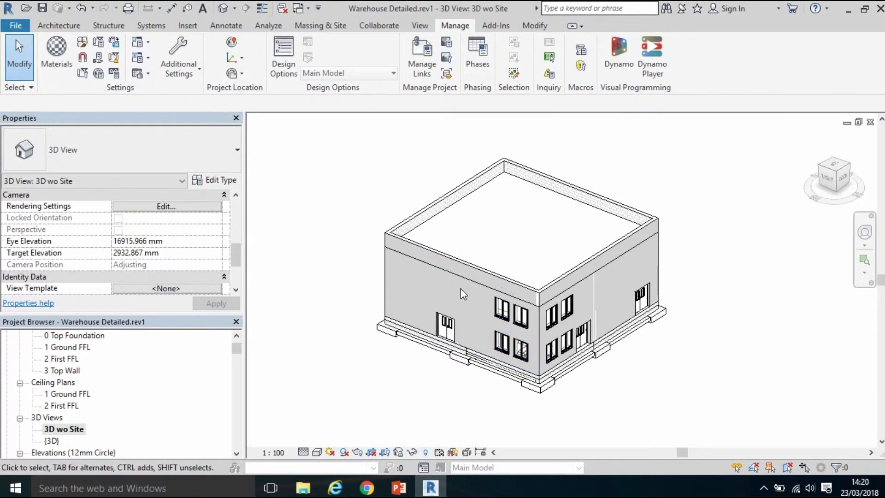
{"action": "left_click", "coordinate": [447, 277]}
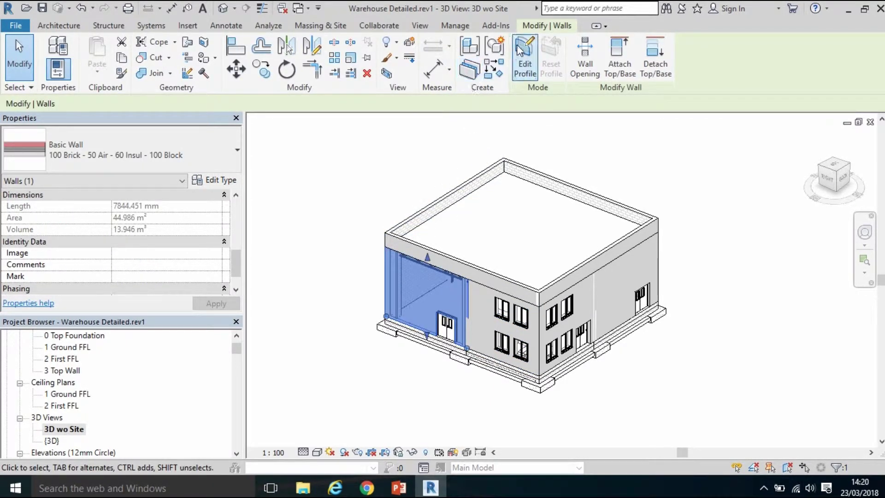
{"action": "left_click", "coordinate": [470, 73]}
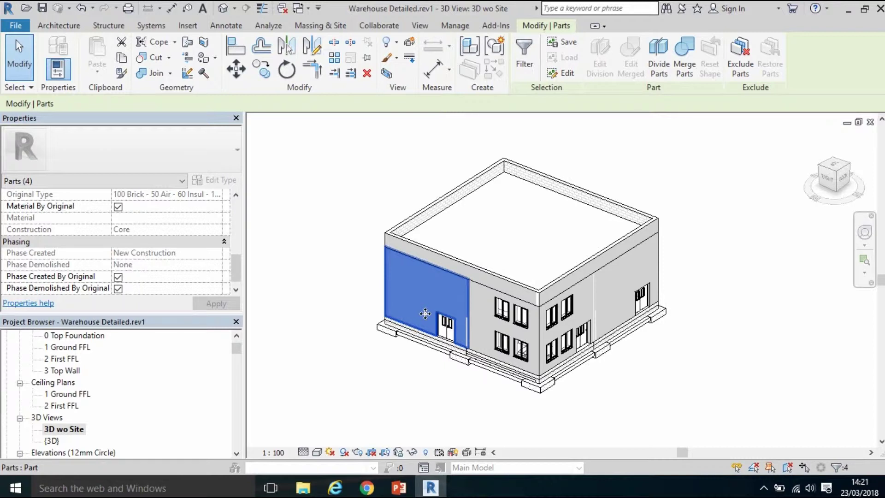
{"action": "left_click", "coordinate": [354, 254]}
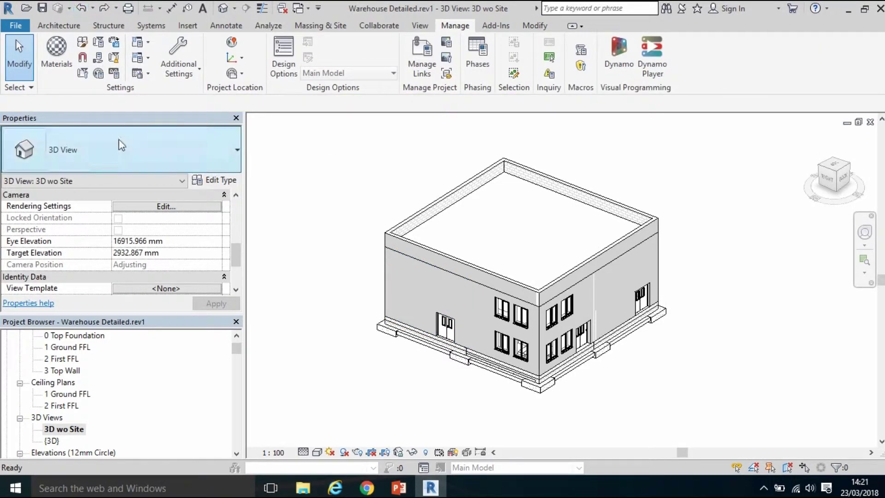
{"action": "left_click", "coordinate": [442, 271]}
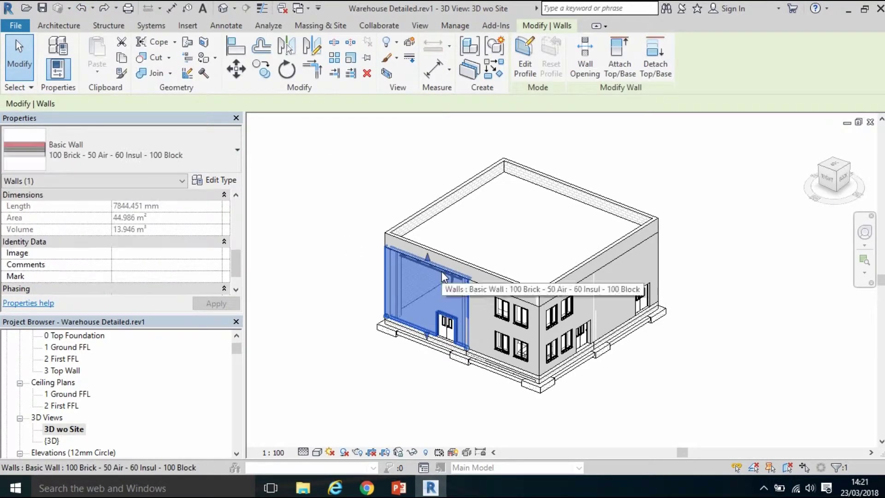
{"action": "left_click", "coordinate": [342, 281]}
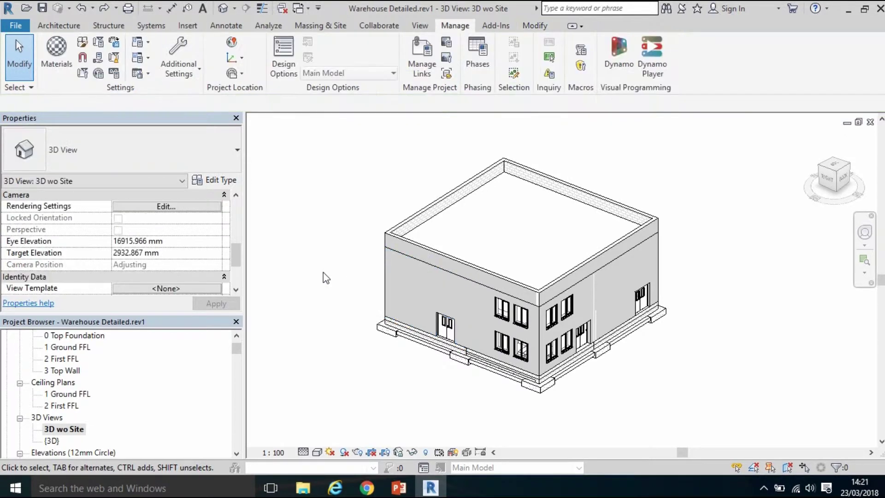
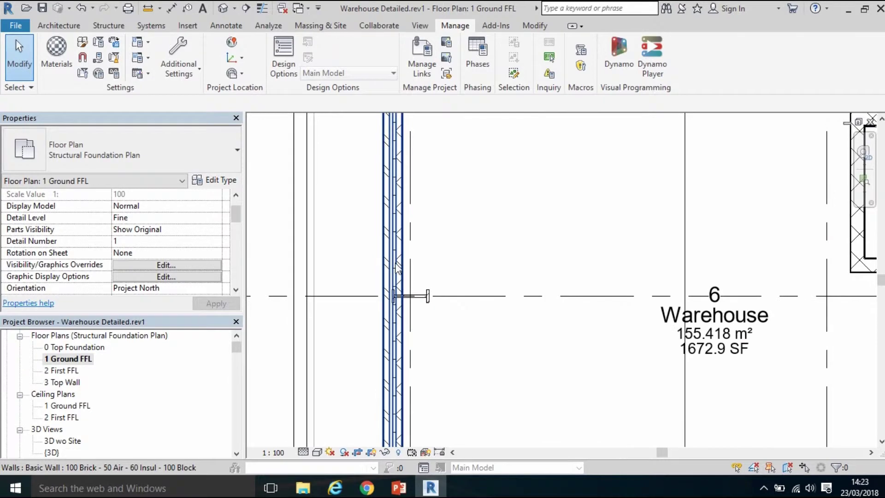
Examine the exterior wall's layers in the 1 Ground FFL floor plan and check the Warehouse room's limits, area and perimeter.
{"action": "scroll", "coordinate": [398, 265], "scroll_direction": "up", "scroll_amount": 2}
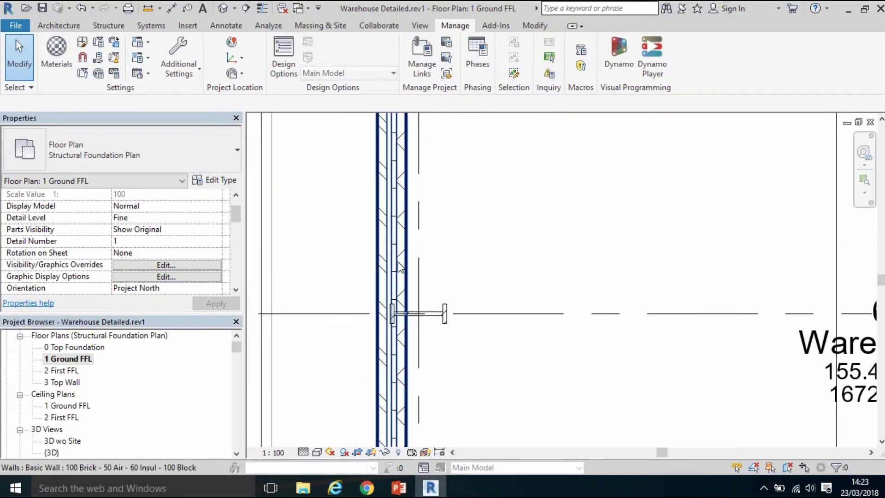
{"action": "scroll", "coordinate": [396, 272], "scroll_direction": "down", "scroll_amount": 5}
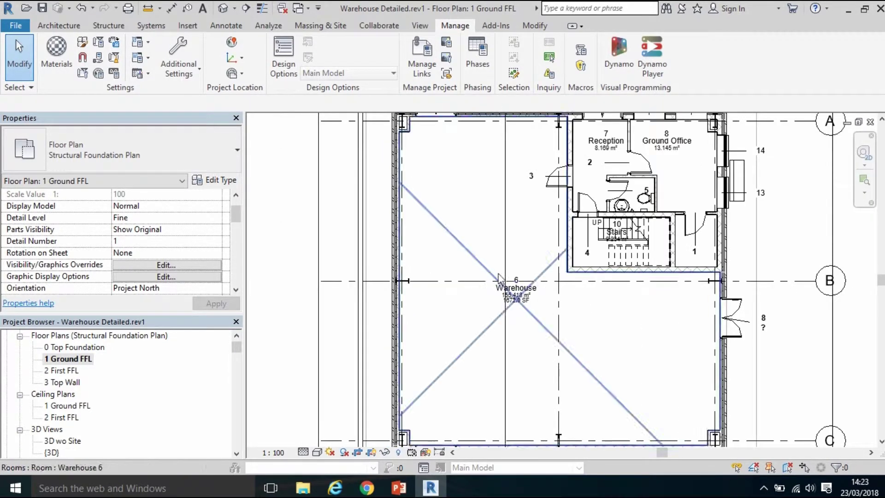
{"action": "scroll", "coordinate": [646, 302], "scroll_direction": "down", "scroll_amount": 3}
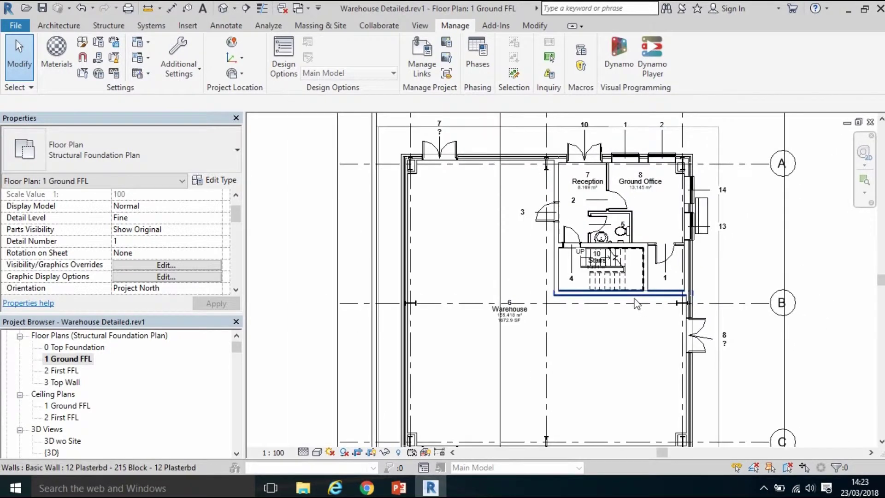
{"action": "middle_click_drag", "start_coordinate": [626, 305], "coordinate": [626, 288]}
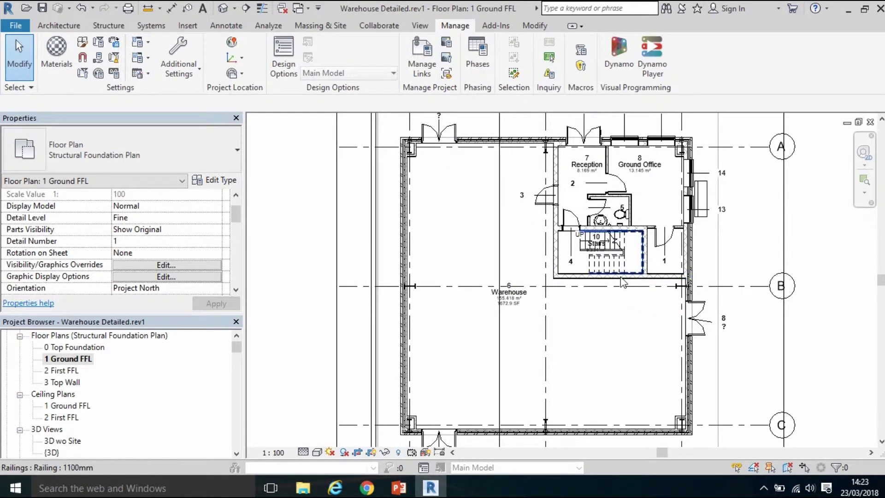
{"action": "left_click", "coordinate": [567, 360]}
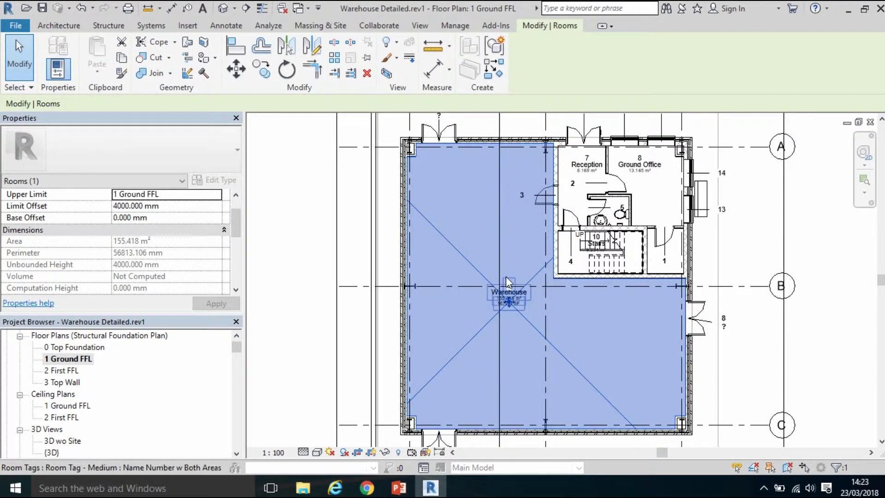
{"action": "scroll", "coordinate": [510, 293], "scroll_direction": "up", "scroll_amount": 2}
{"action": "scroll", "coordinate": [509, 292], "scroll_direction": "down", "scroll_amount": 2}
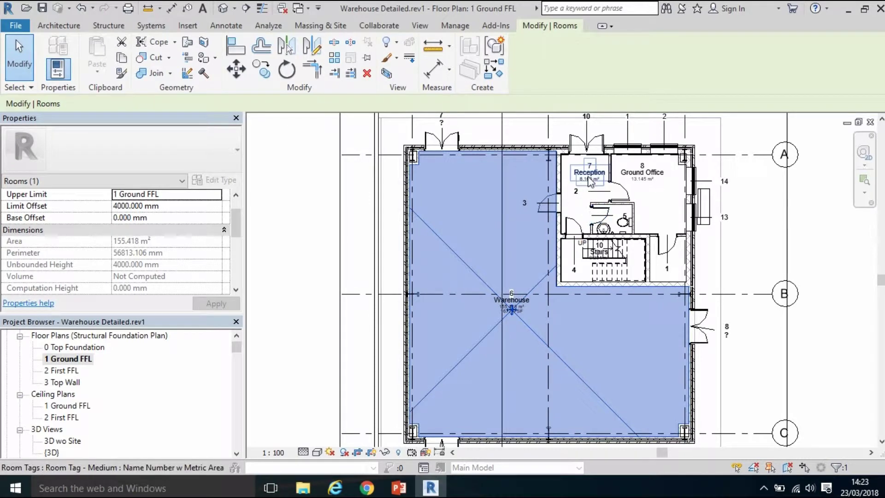
Re-enter the name of room 7 as Reception directly in its room tag.
{"action": "left_click", "coordinate": [590, 179]}
{"action": "scroll", "coordinate": [590, 180], "scroll_direction": "up", "scroll_amount": 2}
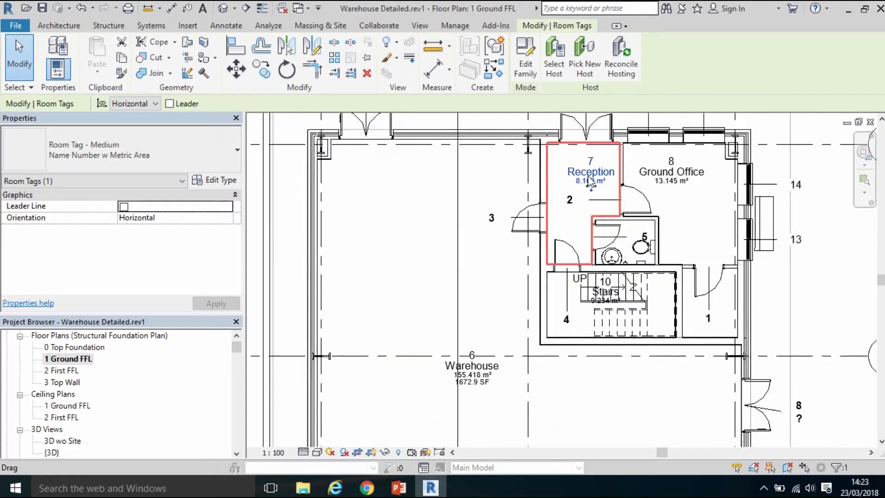
{"action": "left_click", "coordinate": [589, 174]}
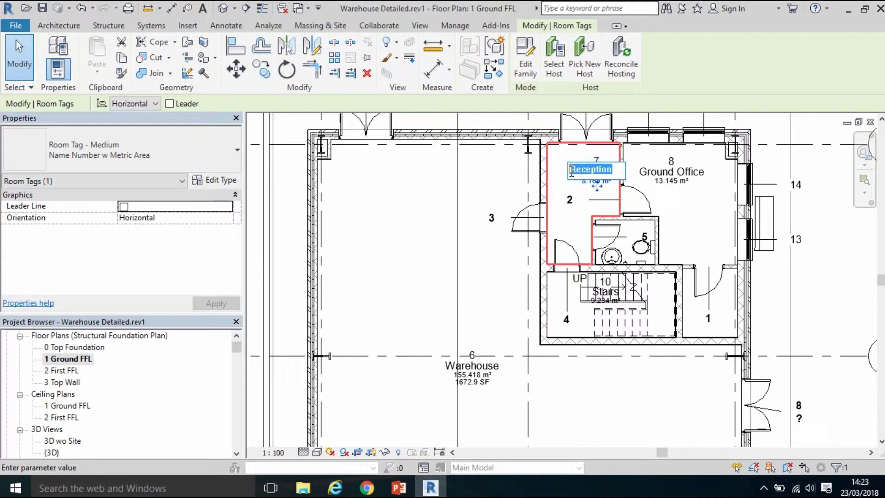
{"action": "type", "text": "Rec"}
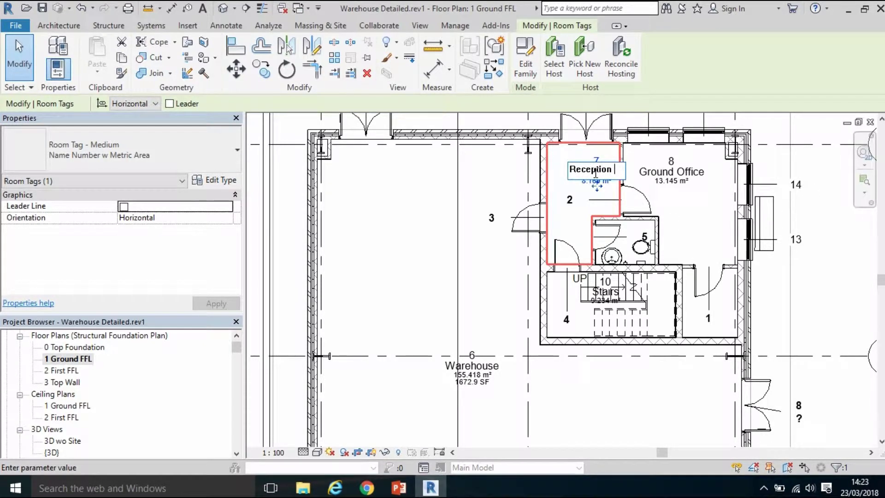
{"action": "key", "text": "Return"}
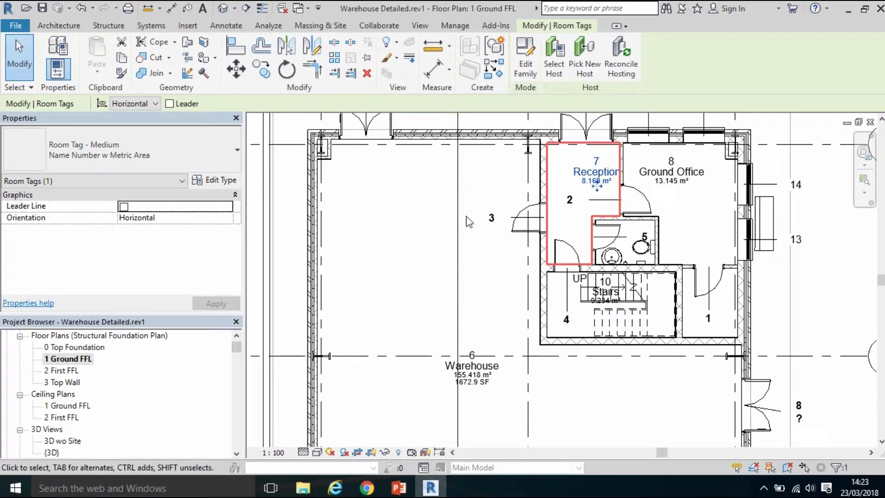
{"action": "left_click", "coordinate": [589, 195]}
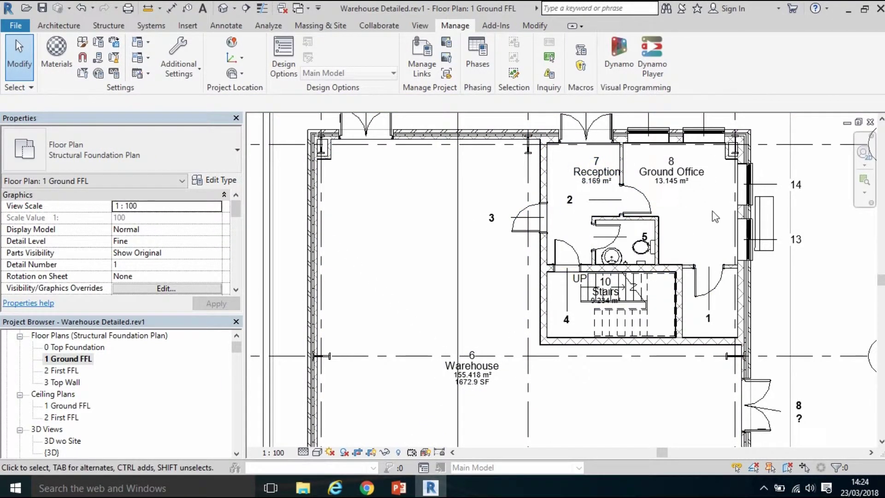
Check the Ground Office room's constraints, dimensions, number and name in its properties.
{"action": "left_click", "coordinate": [709, 226]}
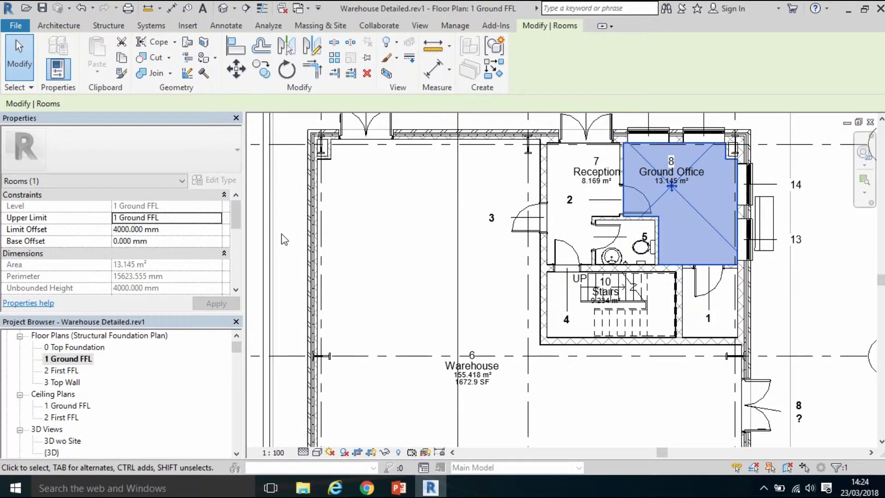
{"action": "scroll", "coordinate": [239, 227], "scroll_direction": "down", "scroll_amount": 1}
{"action": "left_click_drag", "start_coordinate": [239, 227], "coordinate": [238, 261]}
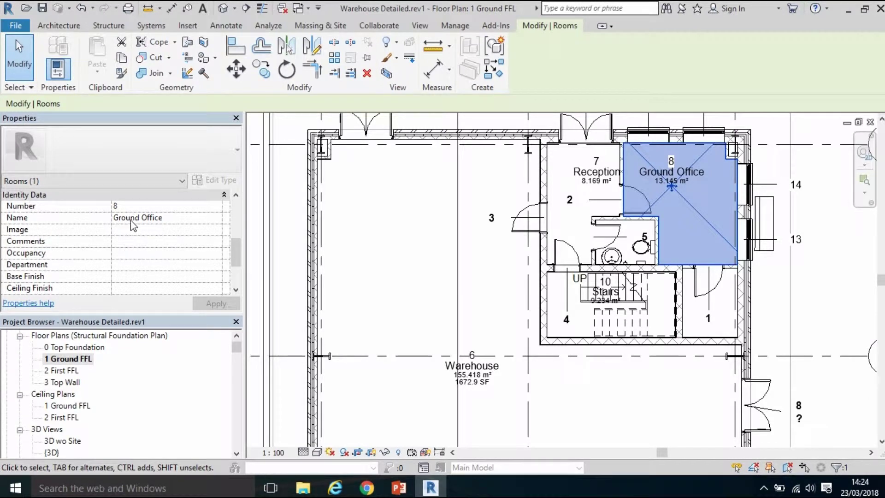
{"action": "left_click", "coordinate": [215, 218]}
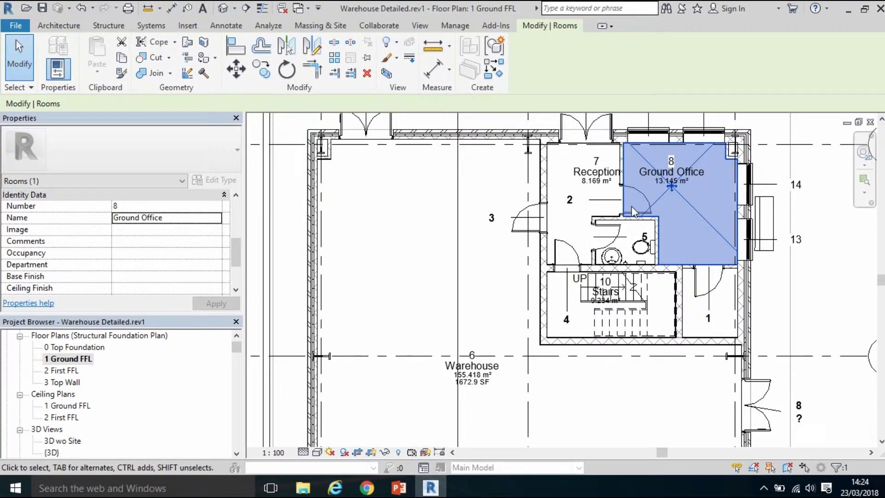
{"action": "left_click", "coordinate": [840, 226]}
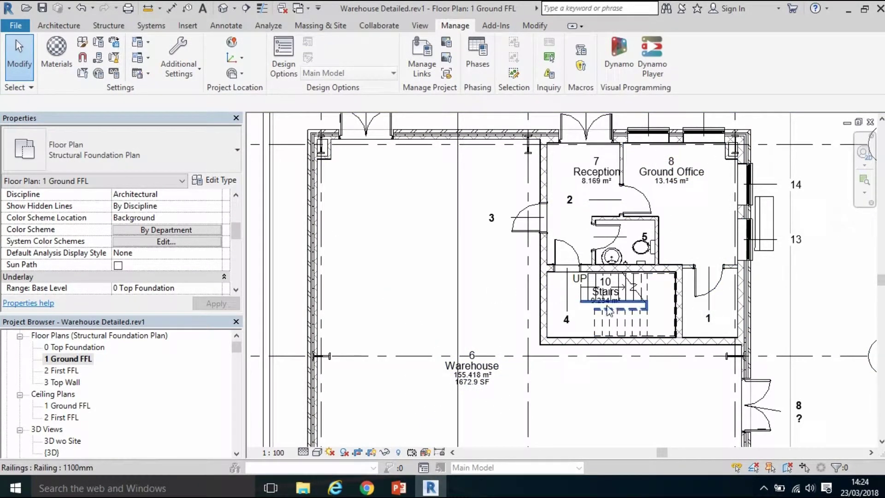
Place a tagged room in the small enclosed space between the Stairs room and the exterior wall, south of Ground Office.
{"action": "scroll", "coordinate": [622, 355], "scroll_direction": "down", "scroll_amount": 1}
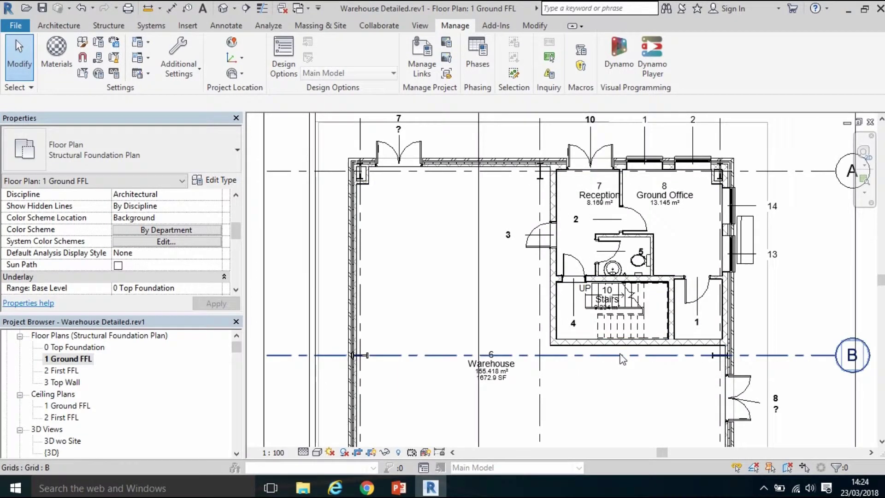
{"action": "middle_click_drag", "start_coordinate": [654, 308], "coordinate": [650, 263]}
{"action": "scroll", "coordinate": [645, 254], "scroll_direction": "up", "scroll_amount": 1}
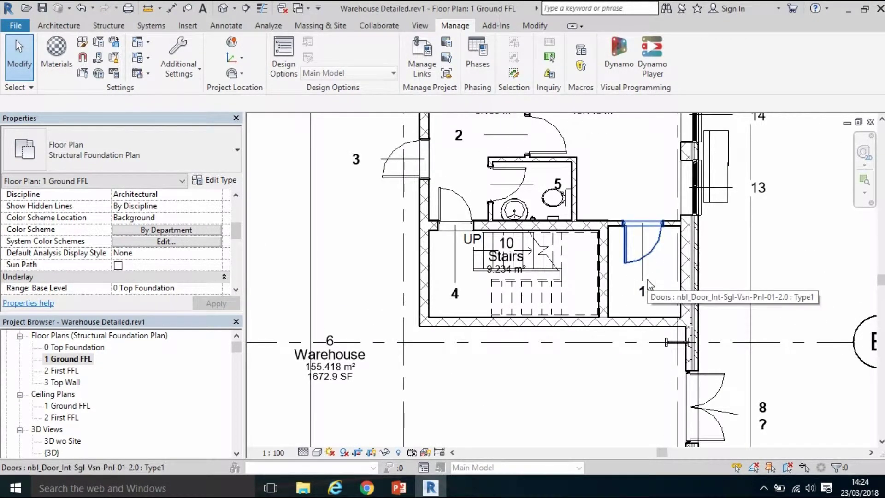
{"action": "left_click", "coordinate": [420, 26]}
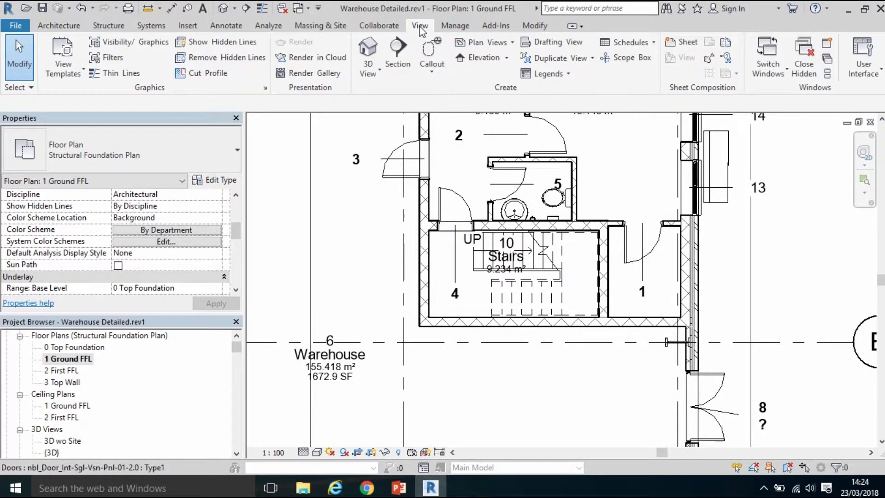
{"action": "left_click", "coordinate": [59, 27]}
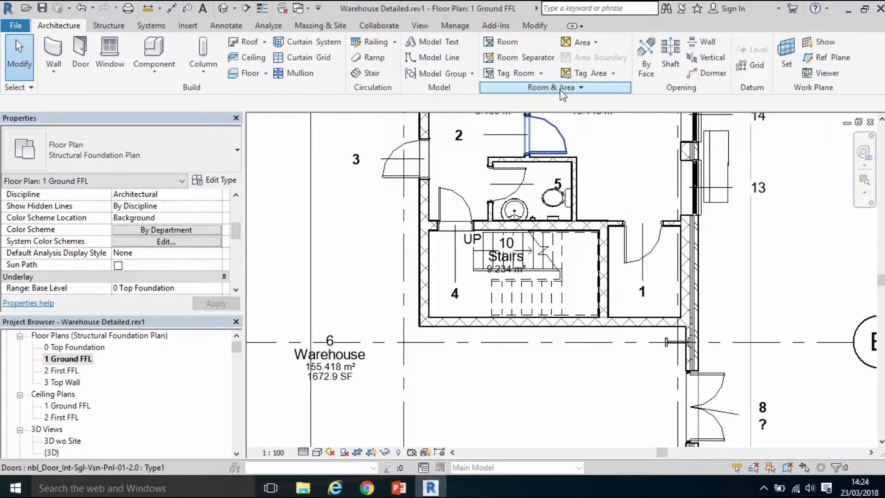
{"action": "left_click", "coordinate": [496, 45]}
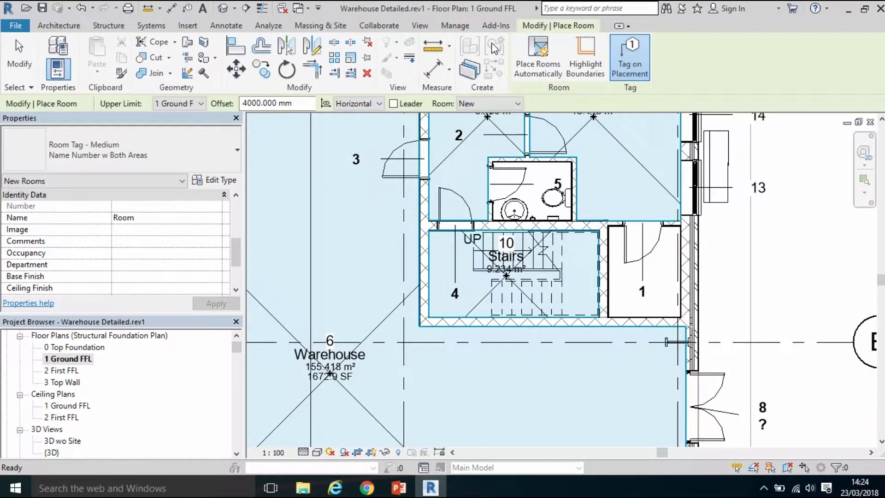
{"action": "left_click", "coordinate": [651, 275]}
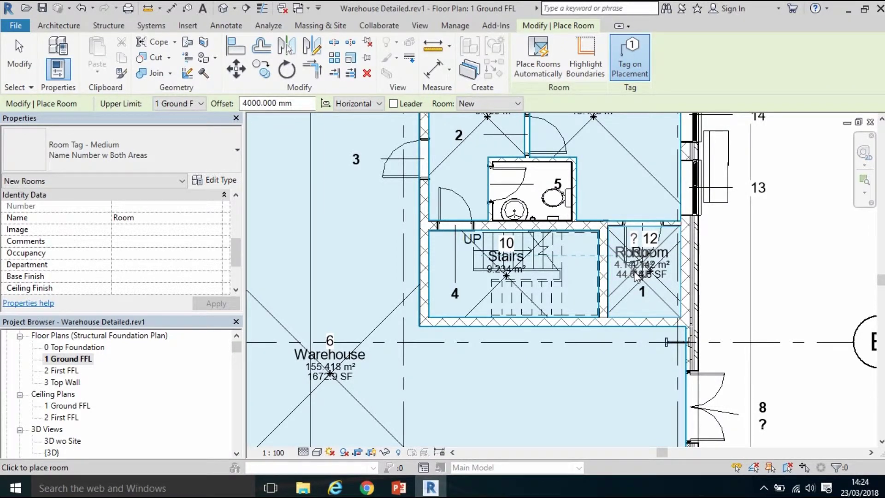
{"action": "key", "text": "Escape"}
{"action": "key", "text": "Escape"}
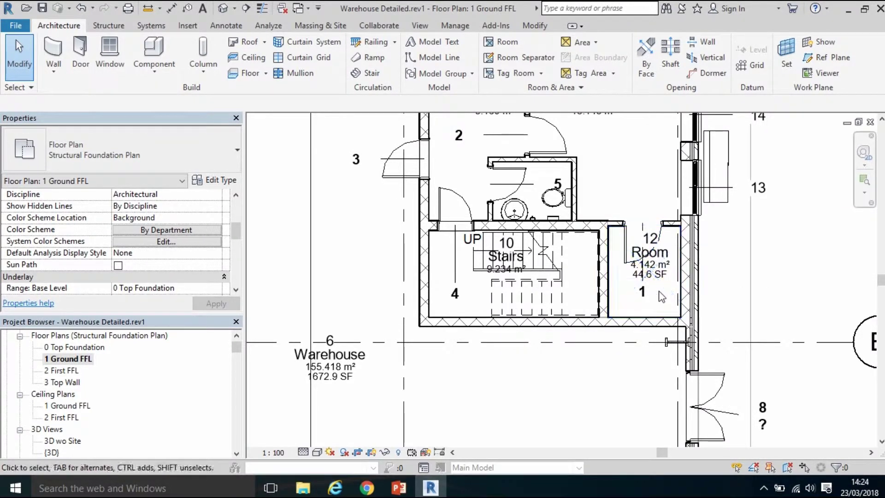
Rename the newly placed room 12, beside the Stairs room, as Store in its properties.
{"action": "left_click", "coordinate": [655, 276]}
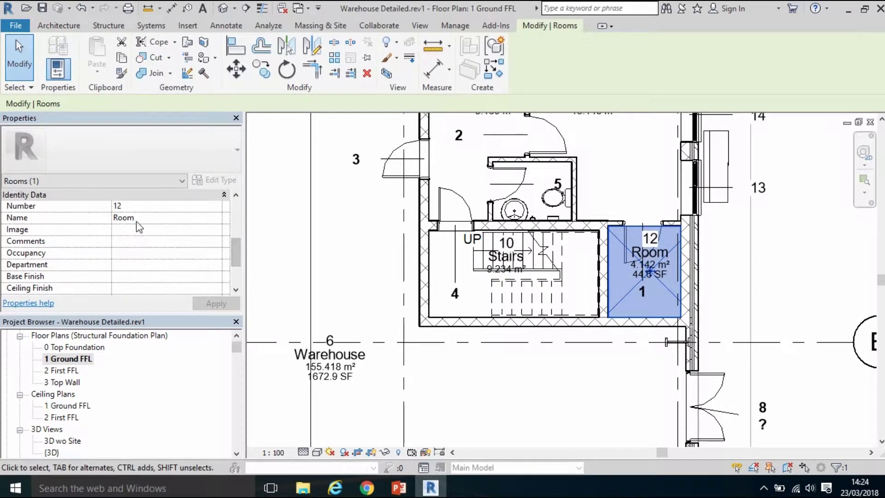
{"action": "left_click_drag", "start_coordinate": [135, 218], "coordinate": [119, 218]}
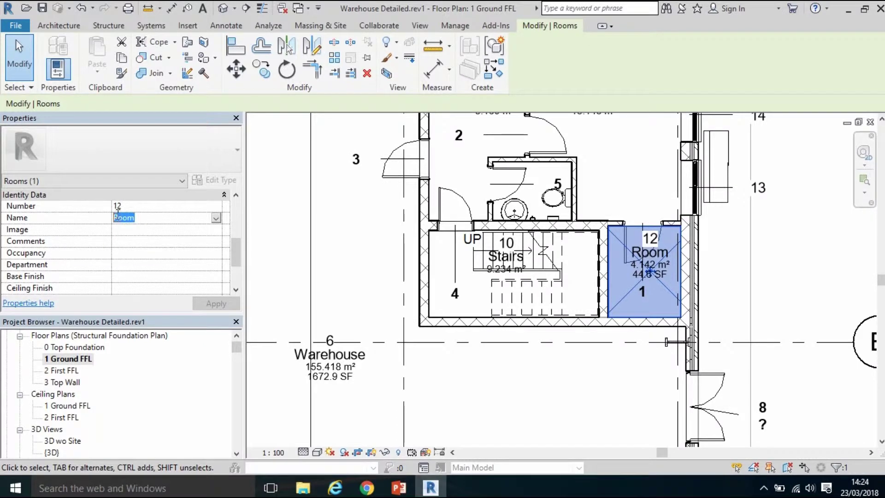
{"action": "type", "text": "Store"}
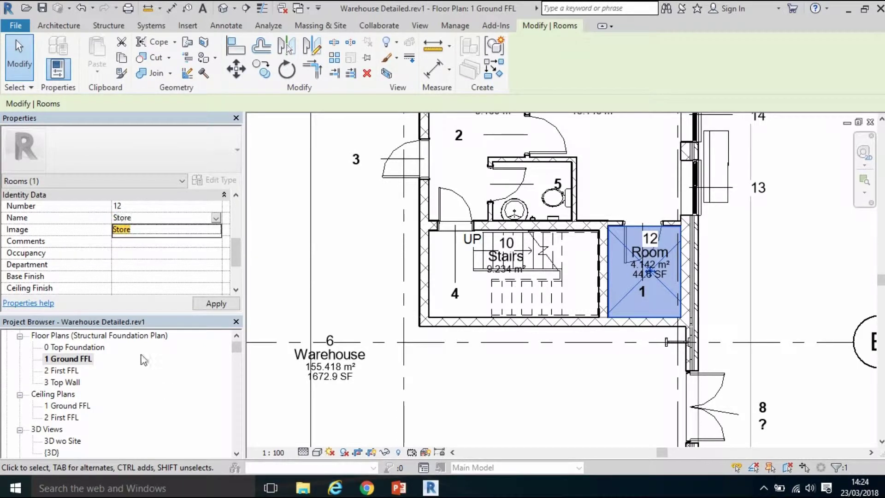
{"action": "left_click", "coordinate": [214, 304]}
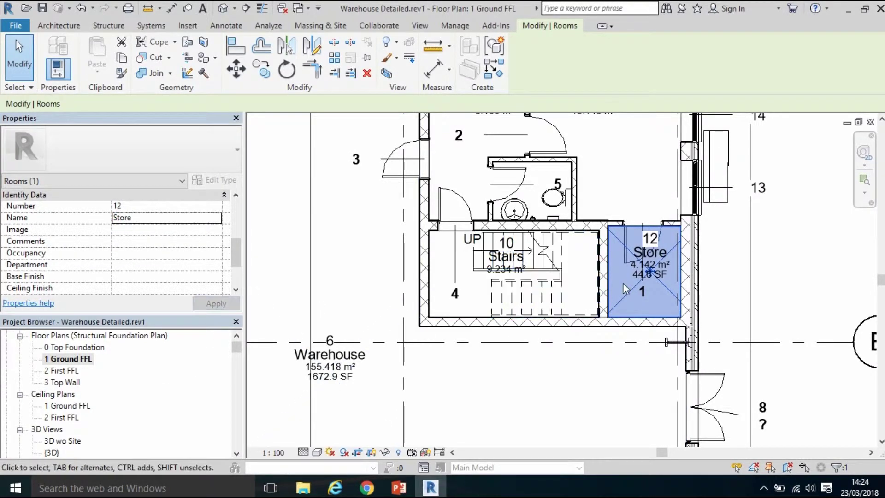
{"action": "scroll", "coordinate": [507, 268], "scroll_direction": "down", "scroll_amount": 2}
{"action": "scroll", "coordinate": [640, 277], "scroll_direction": "up", "scroll_amount": 3}
{"action": "scroll", "coordinate": [640, 277], "scroll_direction": "up", "scroll_amount": 2}
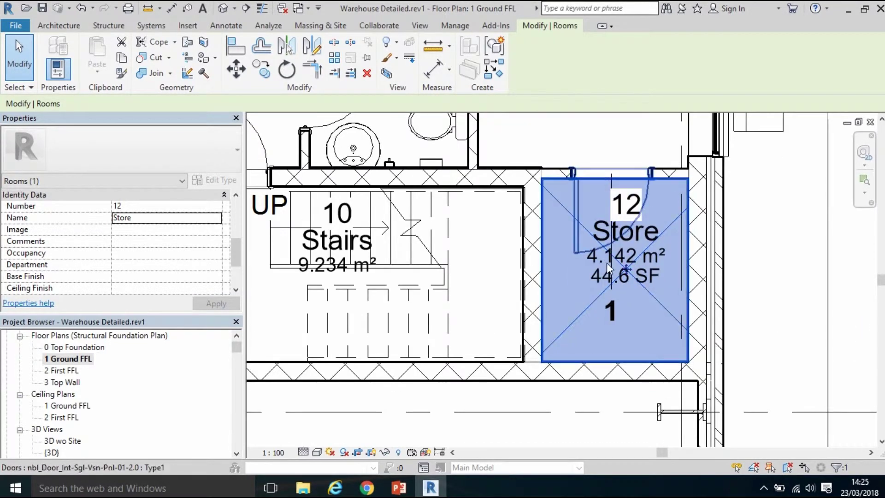
{"action": "scroll", "coordinate": [592, 304], "scroll_direction": "down", "scroll_amount": 2}
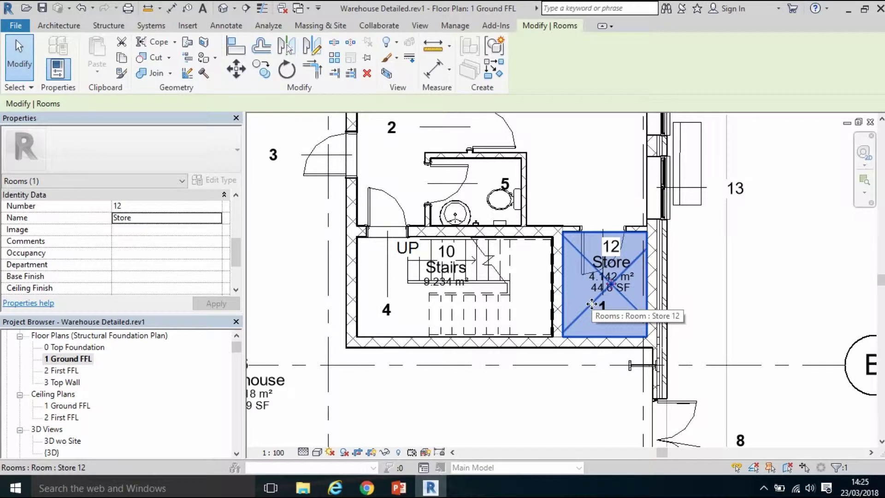
Switch the Warehouse room's tag to the Room Tag - Medium type Name Number w Metric Area.
{"action": "scroll", "coordinate": [605, 300], "scroll_direction": "down", "scroll_amount": 1}
{"action": "middle_click_drag", "start_coordinate": [343, 385], "coordinate": [405, 369]}
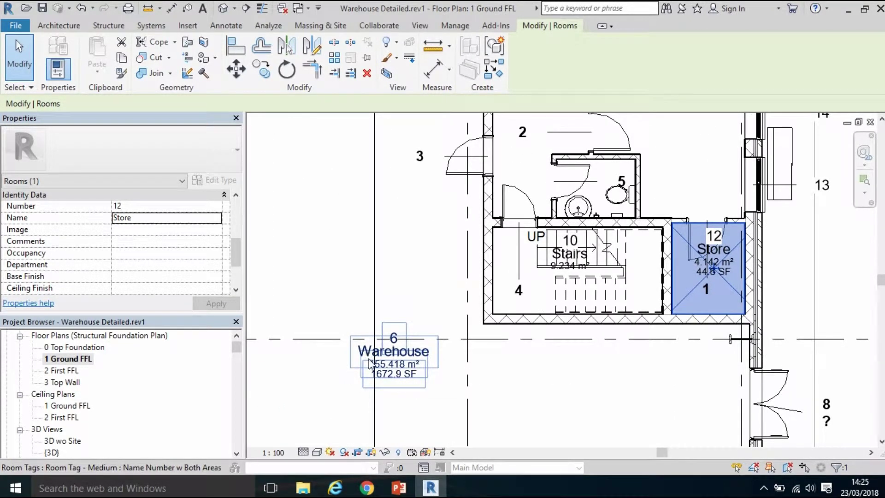
{"action": "left_click", "coordinate": [398, 375]}
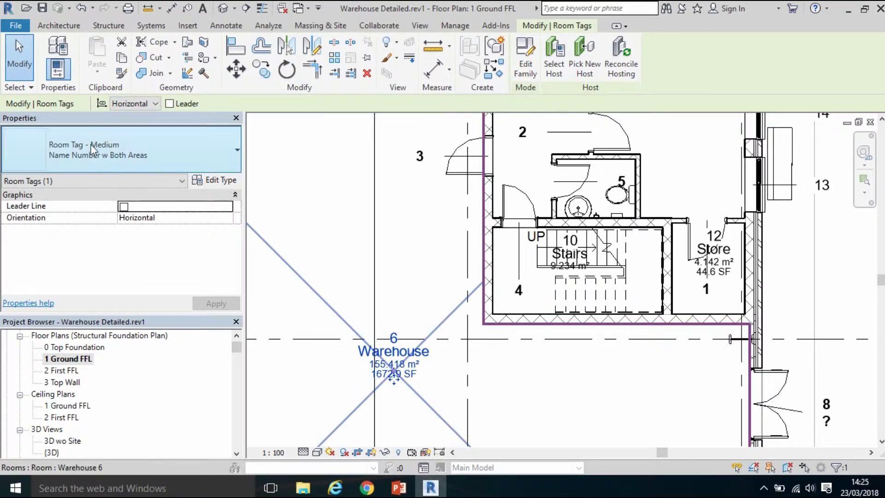
{"action": "left_click", "coordinate": [216, 180]}
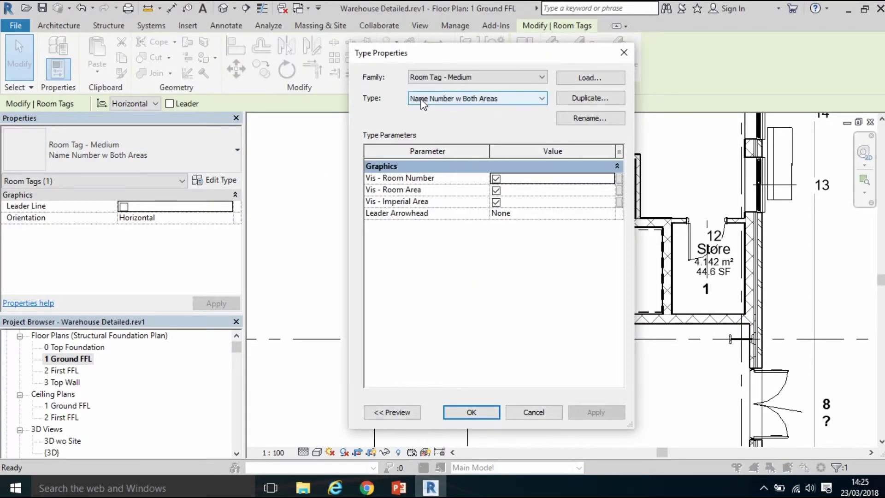
{"action": "left_click", "coordinate": [542, 99]}
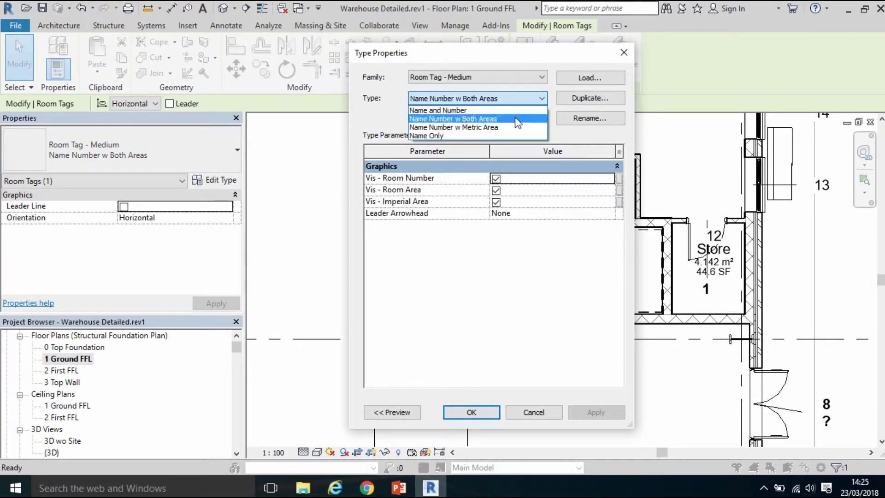
{"action": "left_click", "coordinate": [476, 127]}
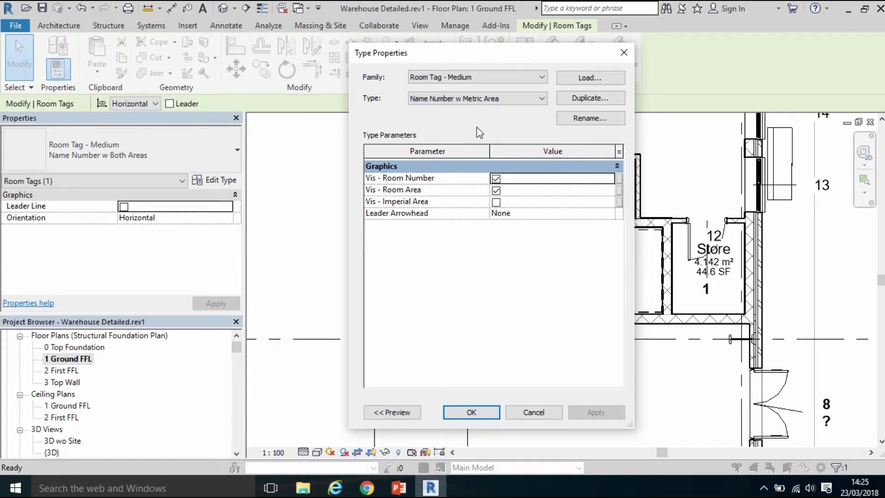
{"action": "left_click", "coordinate": [471, 412]}
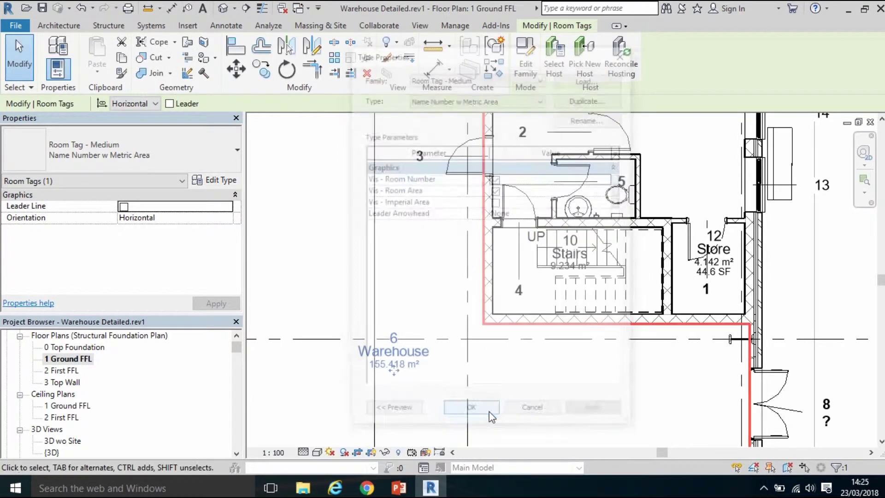
{"action": "left_click", "coordinate": [805, 258]}
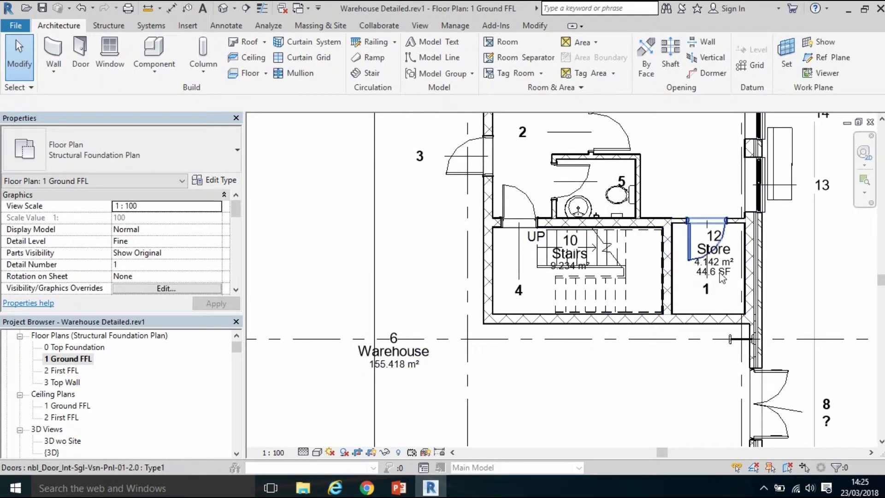
Switch the Store room's tag to the type Name Number w Metric Area.
{"action": "left_click", "coordinate": [715, 273]}
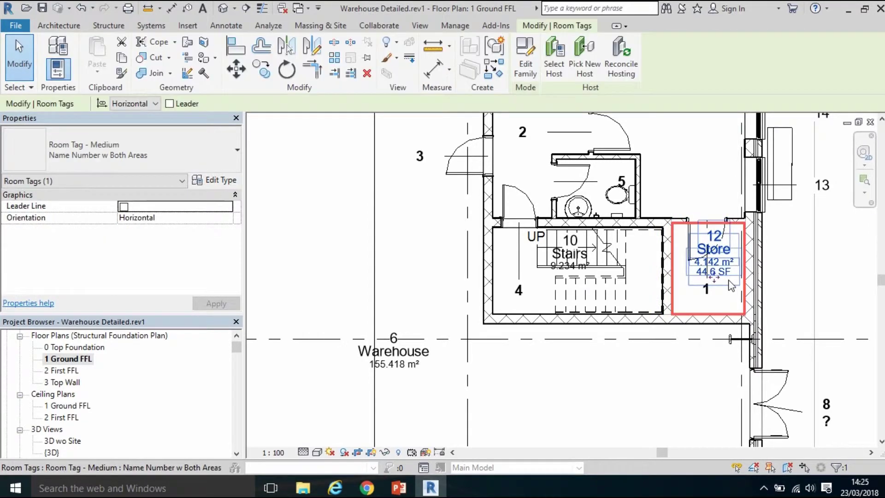
{"action": "left_click", "coordinate": [213, 180]}
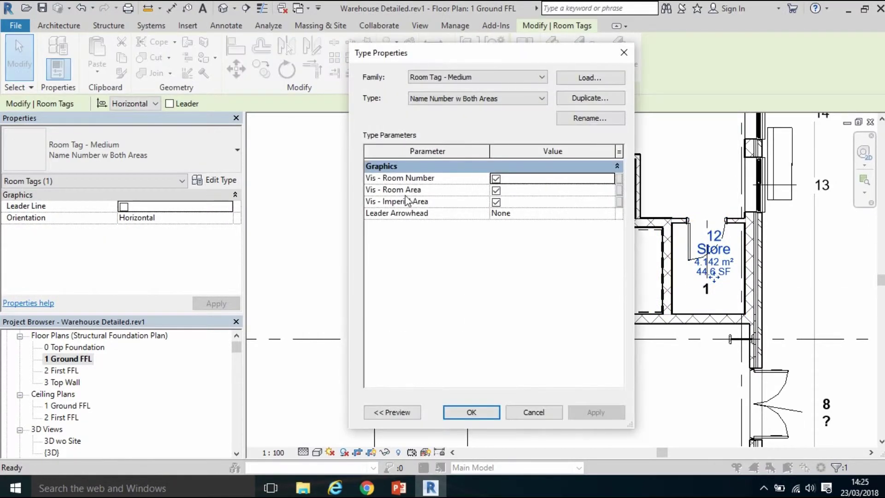
{"action": "left_click", "coordinate": [489, 98]}
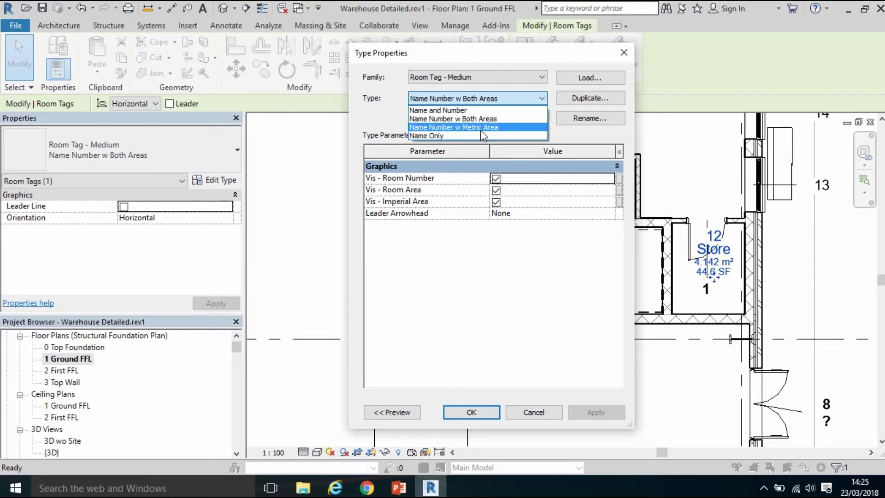
{"action": "left_click", "coordinate": [483, 127]}
{"action": "left_click", "coordinate": [471, 411]}
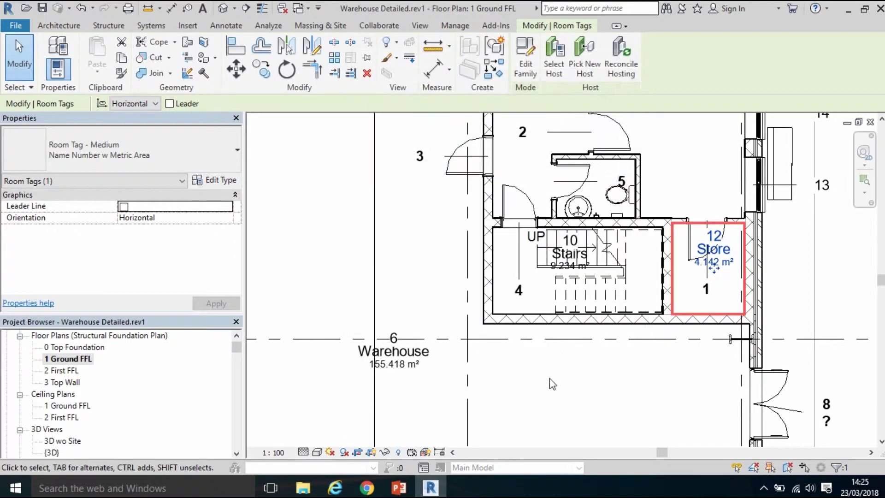
Check the Warehouse room's extent in the floor plan along with its constraints and dimensions.
{"action": "scroll", "coordinate": [564, 346], "scroll_direction": "down", "scroll_amount": 4}
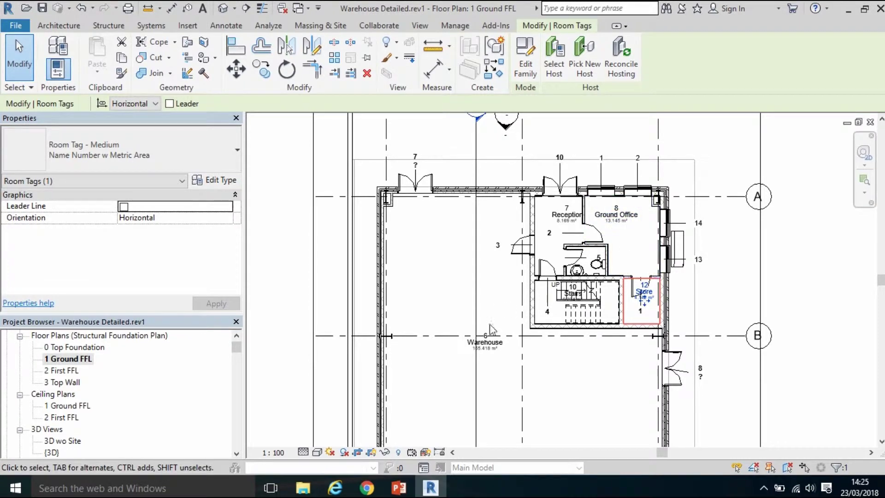
{"action": "left_click", "coordinate": [532, 400]}
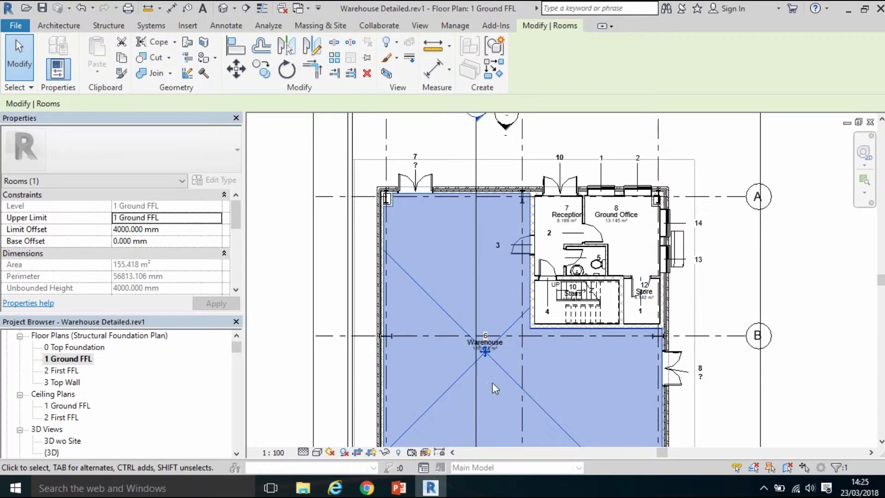
{"action": "scroll", "coordinate": [501, 380], "scroll_direction": "down", "scroll_amount": 1}
{"action": "middle_click_drag", "start_coordinate": [502, 380], "coordinate": [507, 343]}
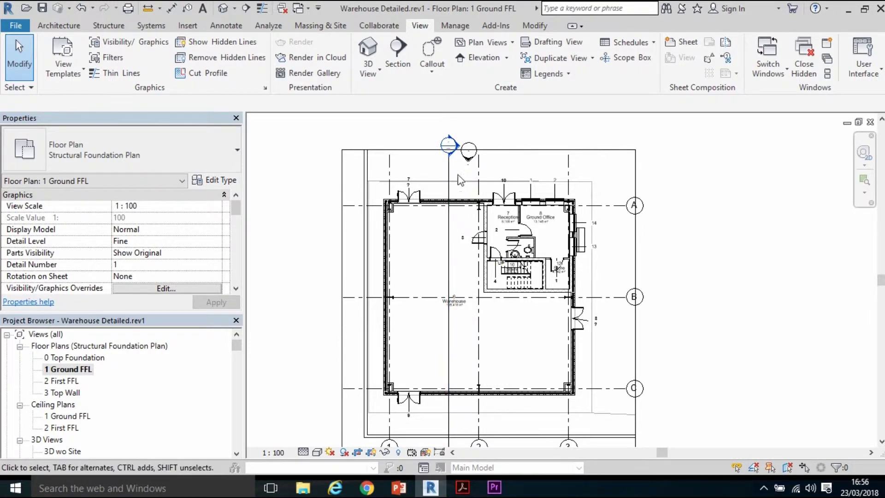
Open the existing north-south section through the warehouse from its plan marker and locate it among the project's building sections.
{"action": "scroll", "coordinate": [450, 157], "scroll_direction": "up", "scroll_amount": 2}
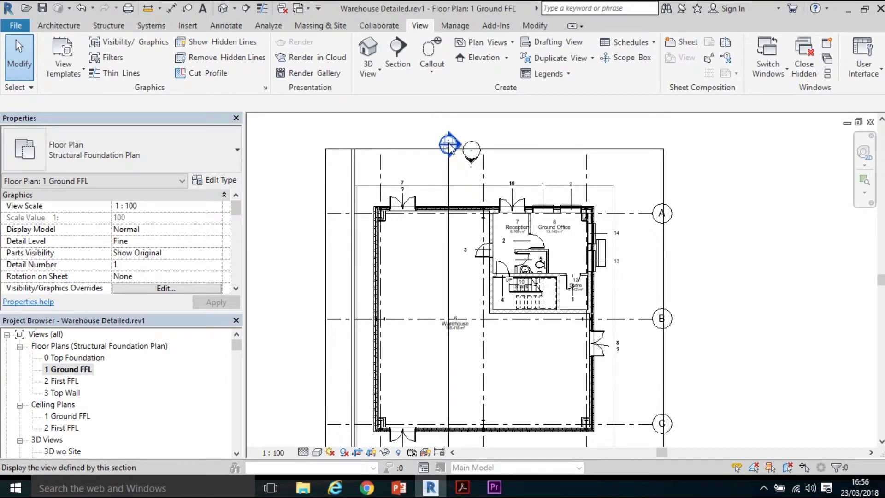
{"action": "double_click", "coordinate": [449, 145]}
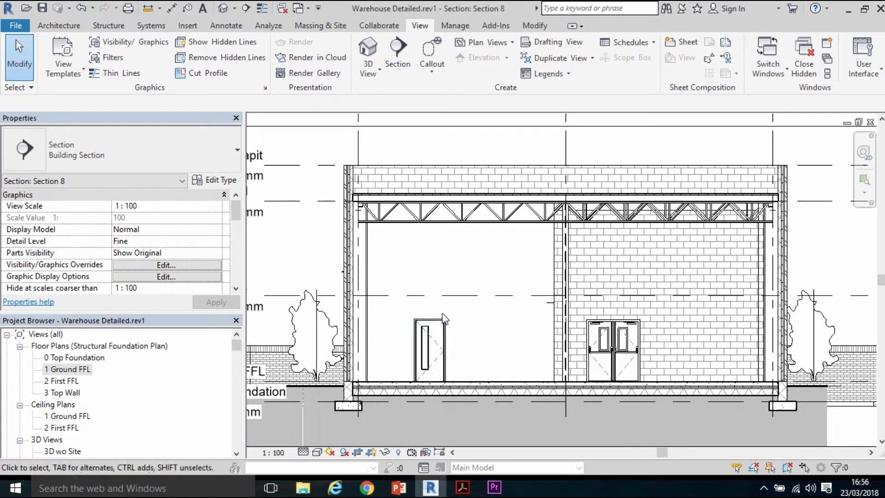
{"action": "left_click_drag", "start_coordinate": [237, 345], "coordinate": [237, 364]}
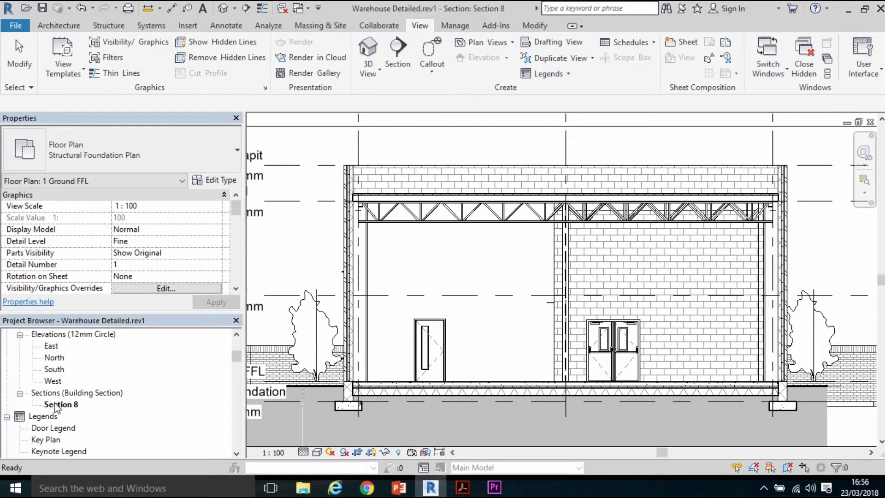
{"action": "left_click", "coordinate": [55, 406]}
In the 1 Ground FFL floor plan, draw a west-to-east building section across the warehouse and toilet between grids A and B, looking north.
{"action": "left_click_drag", "start_coordinate": [239, 357], "coordinate": [238, 347]}
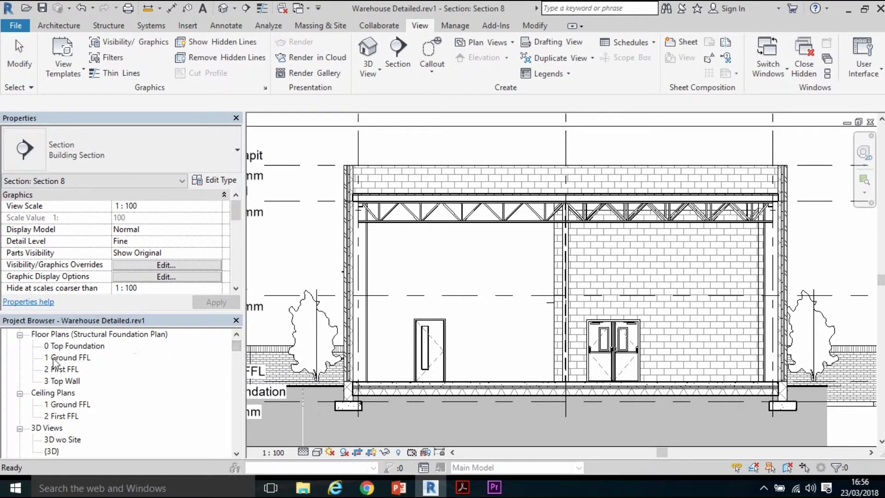
{"action": "double_click", "coordinate": [54, 358]}
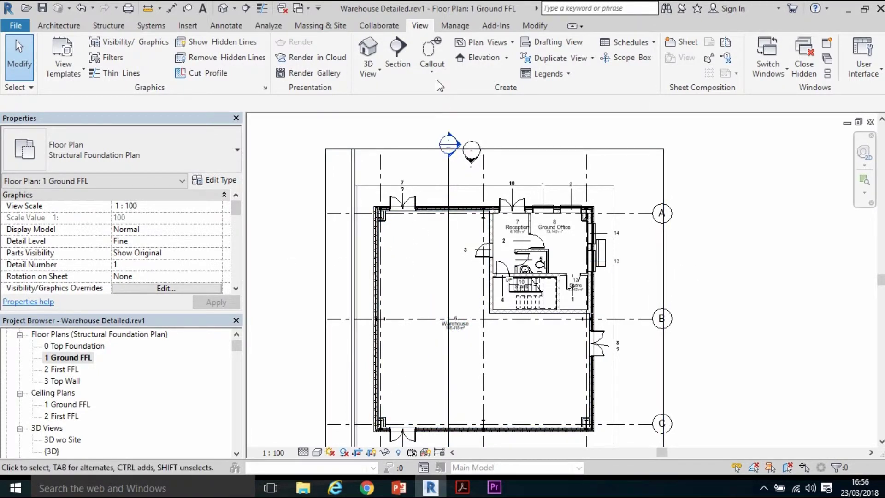
{"action": "left_click", "coordinate": [398, 51]}
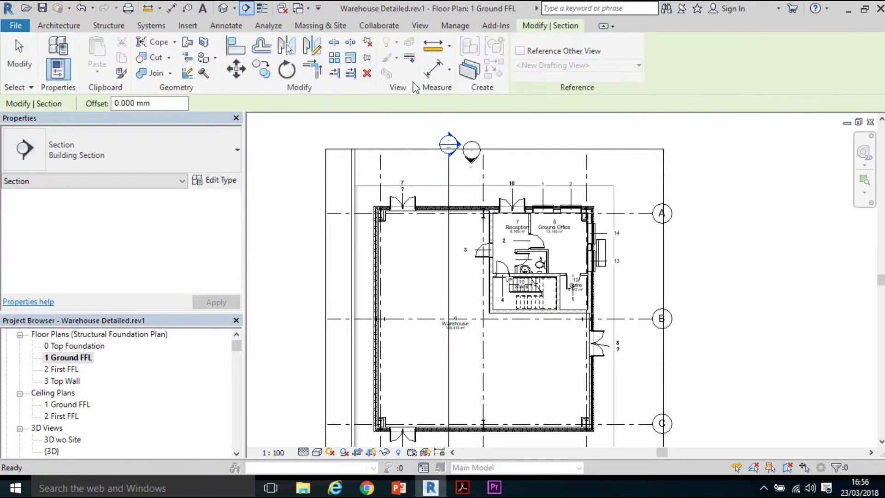
{"action": "left_click", "coordinate": [302, 260]}
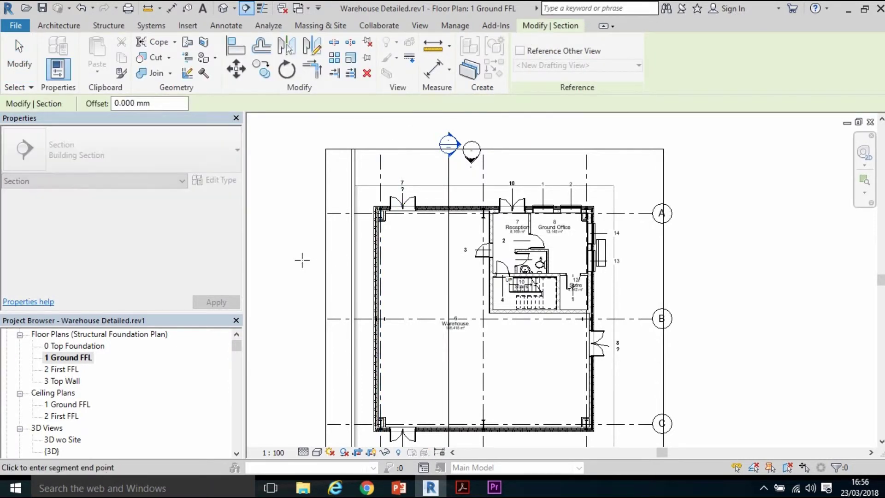
{"action": "left_click", "coordinate": [724, 260]}
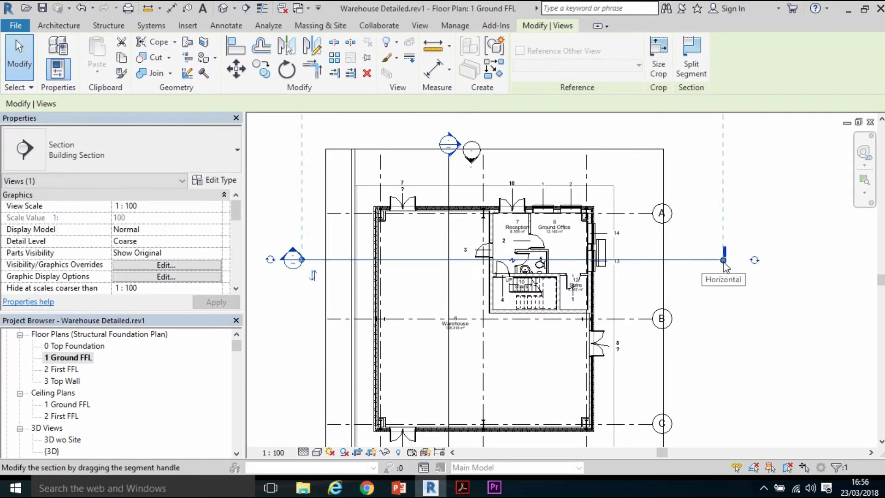
{"action": "key", "text": "Escape"}
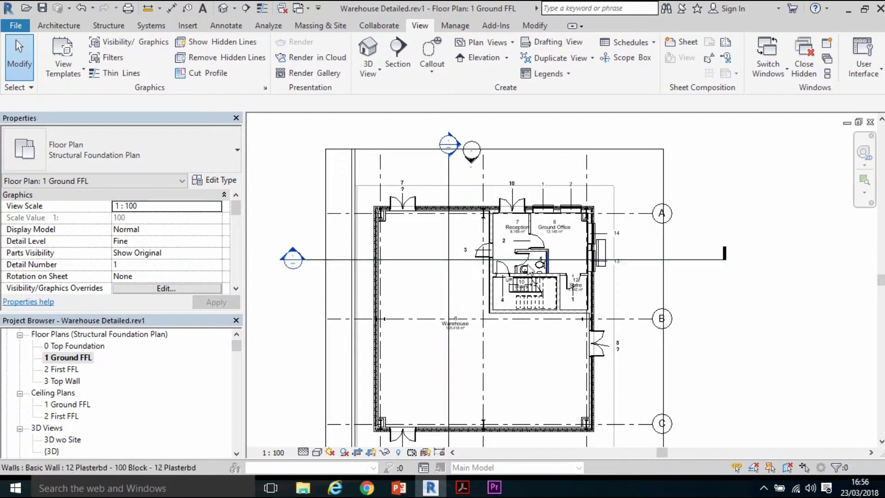
Open the new west-to-east section view from its marker and locate it among the project's building sections.
{"action": "double_click", "coordinate": [299, 262]}
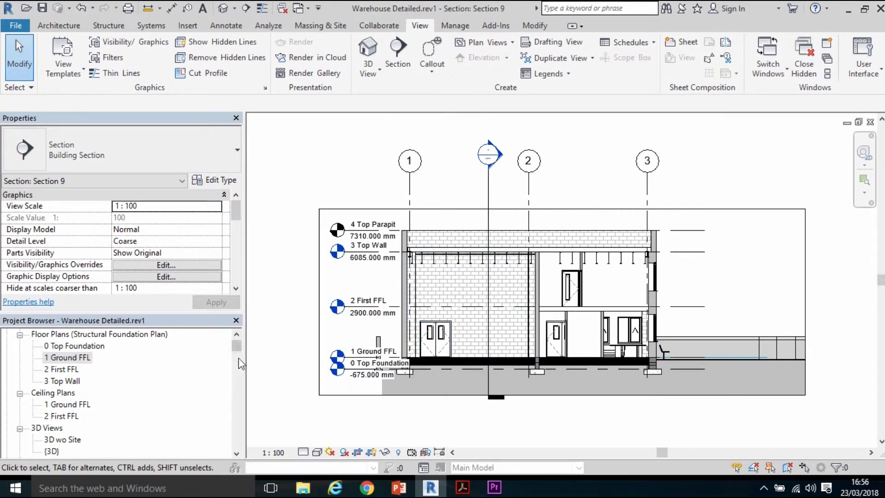
{"action": "left_click_drag", "start_coordinate": [236, 352], "coordinate": [238, 358]}
{"action": "scroll", "coordinate": [235, 358], "scroll_direction": "down", "scroll_amount": 3}
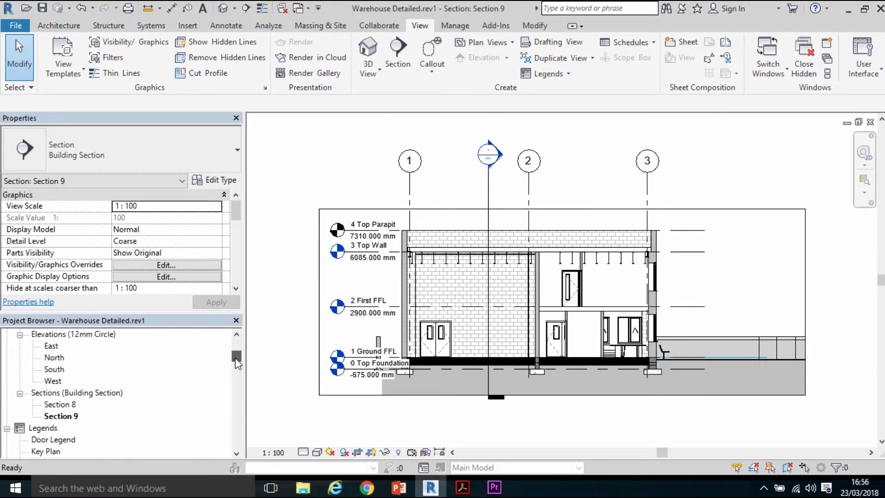
{"action": "left_click", "coordinate": [69, 394]}
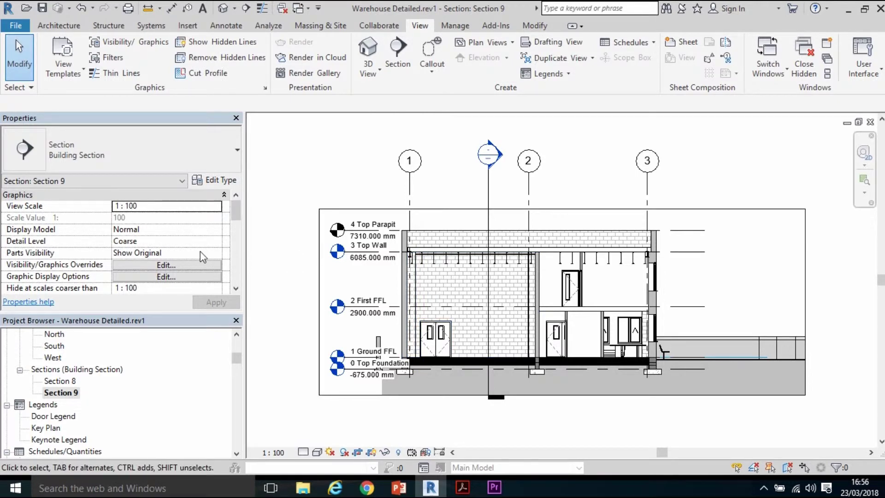
Set the detail level of the west-to-east section view to Fine and inspect the walls across the whole section.
{"action": "scroll", "coordinate": [421, 252], "scroll_direction": "up", "scroll_amount": 2}
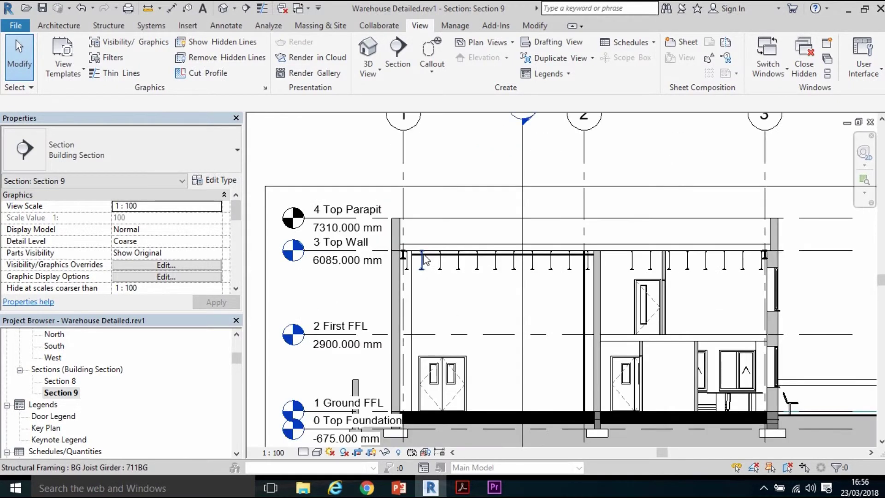
{"action": "left_click", "coordinate": [143, 244]}
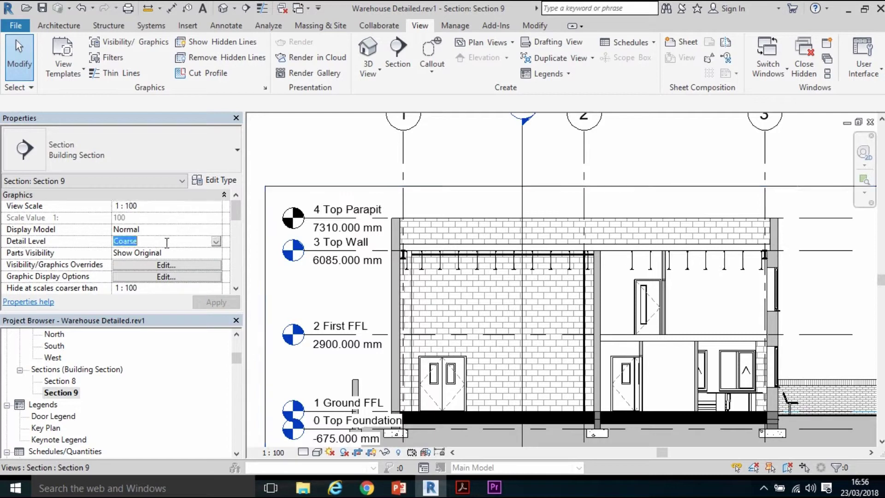
{"action": "left_click", "coordinate": [216, 241]}
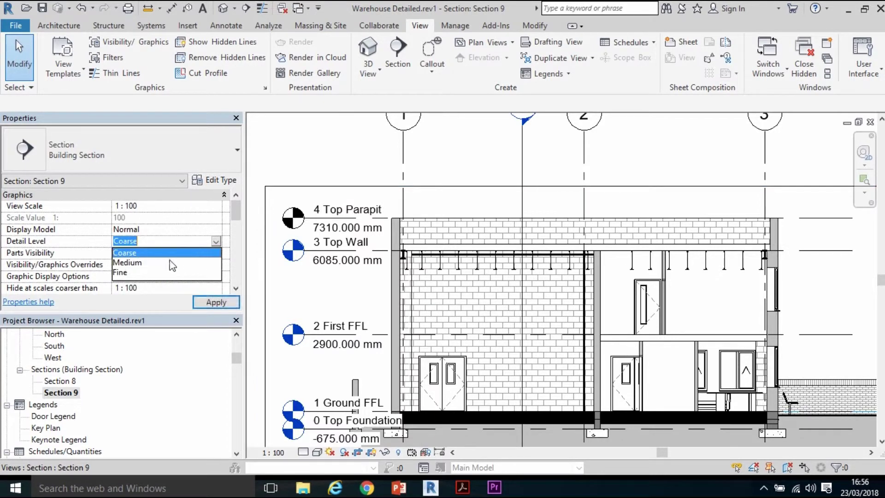
{"action": "left_click", "coordinate": [138, 273]}
{"action": "left_click", "coordinate": [216, 302]}
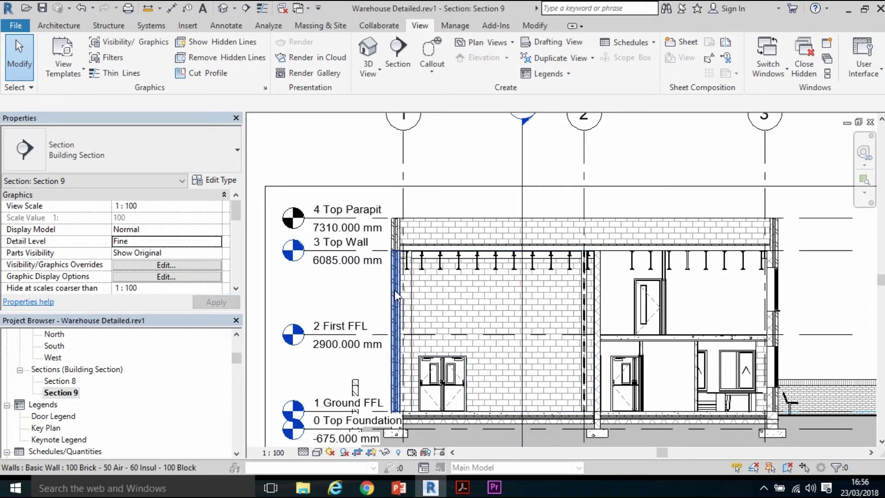
{"action": "key", "text": "z"}
{"action": "key", "text": "f"}
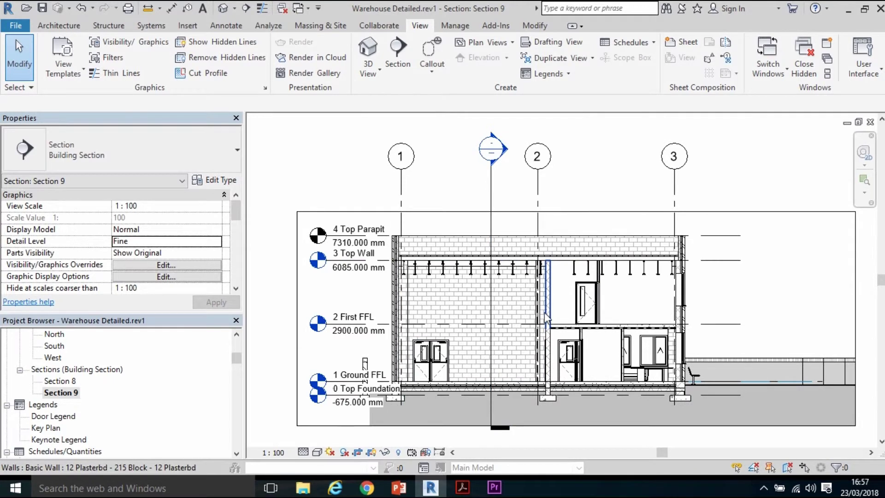
{"action": "middle_click_drag", "start_coordinate": [548, 318], "coordinate": [563, 296]}
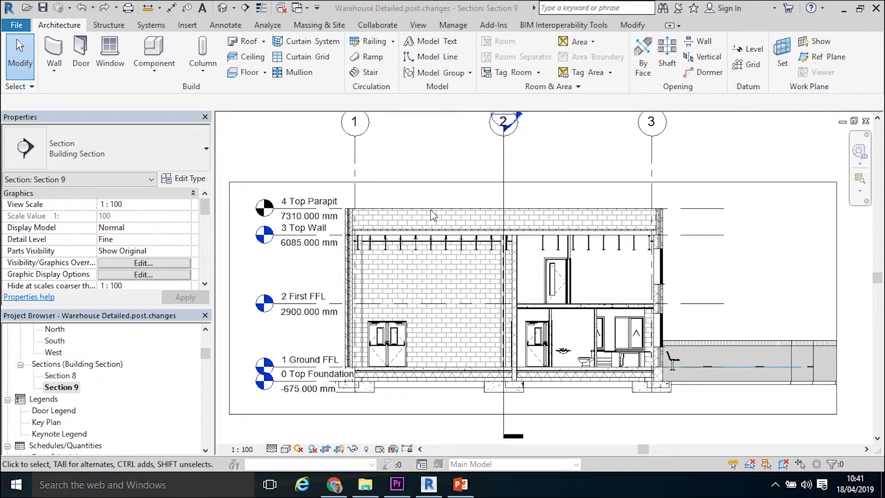
In the 1 Ground FFL floor plan, move the west-to-east section line south to between grids B and C, and open its section view.
{"action": "left_click", "coordinate": [210, 362]}
{"action": "scroll", "coordinate": [207, 353], "scroll_direction": "up", "scroll_amount": 6}
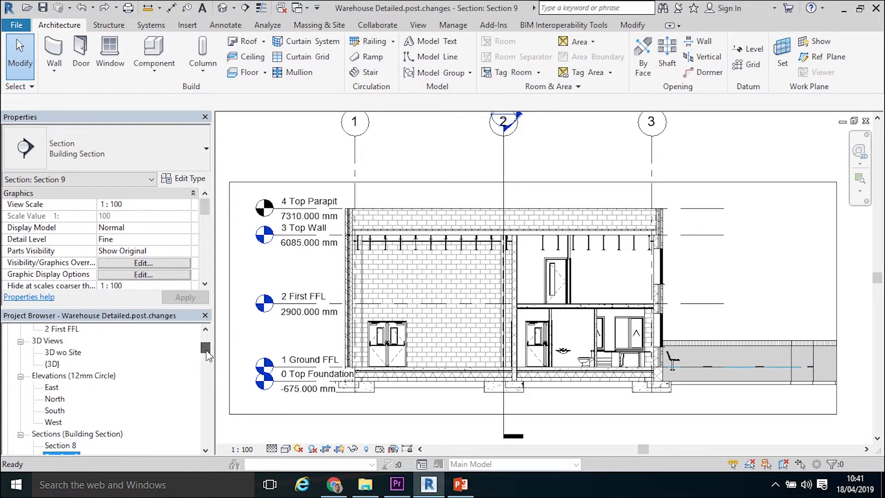
{"action": "double_click", "coordinate": [45, 364]}
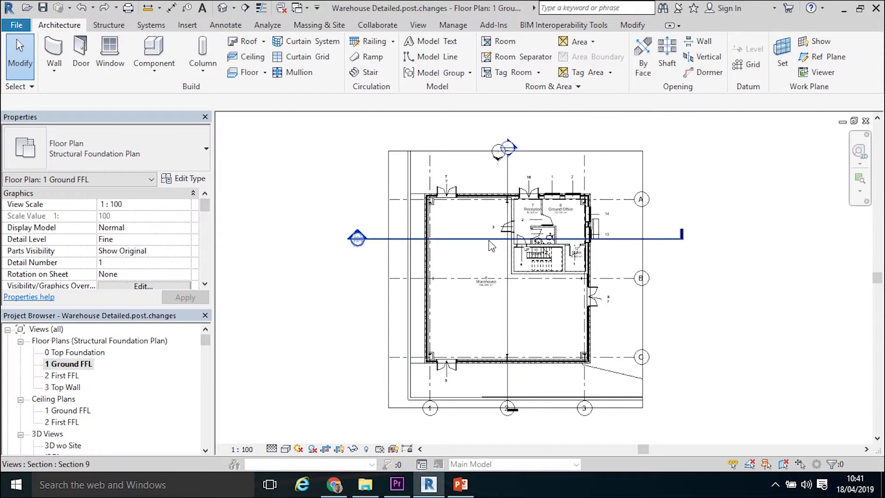
{"action": "left_click", "coordinate": [381, 240]}
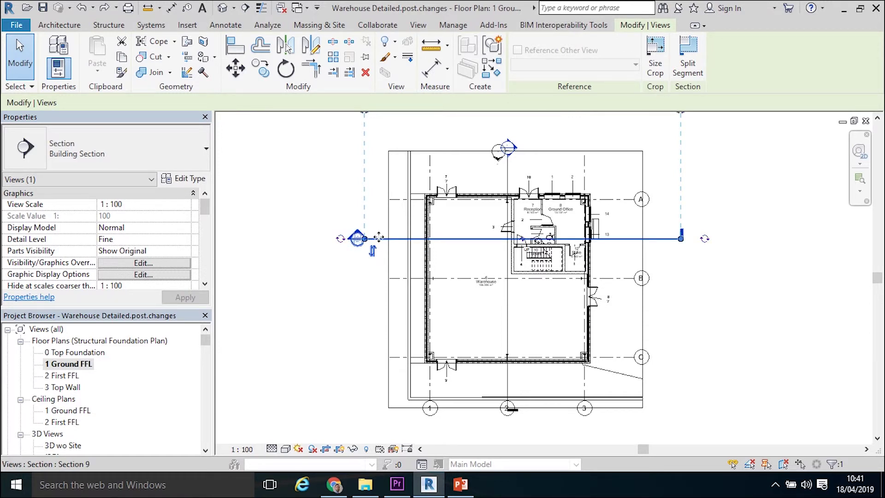
{"action": "left_click_drag", "start_coordinate": [379, 238], "coordinate": [378, 313]}
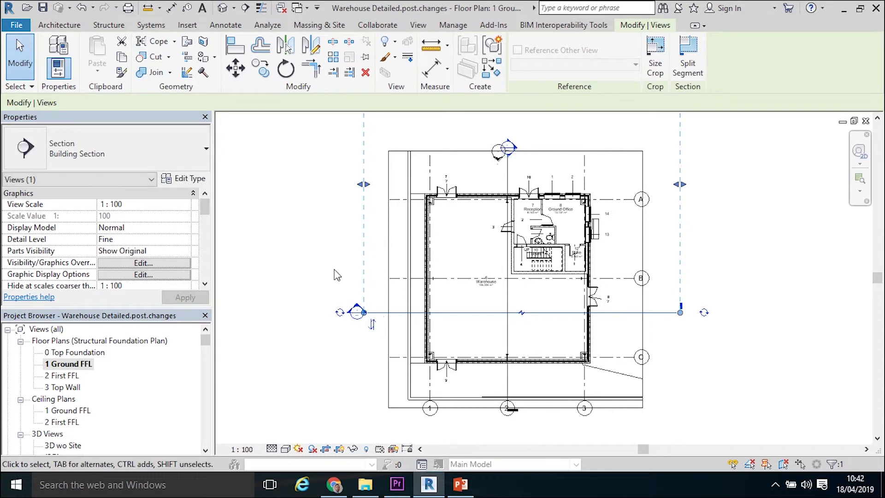
{"action": "key", "text": "Escape"}
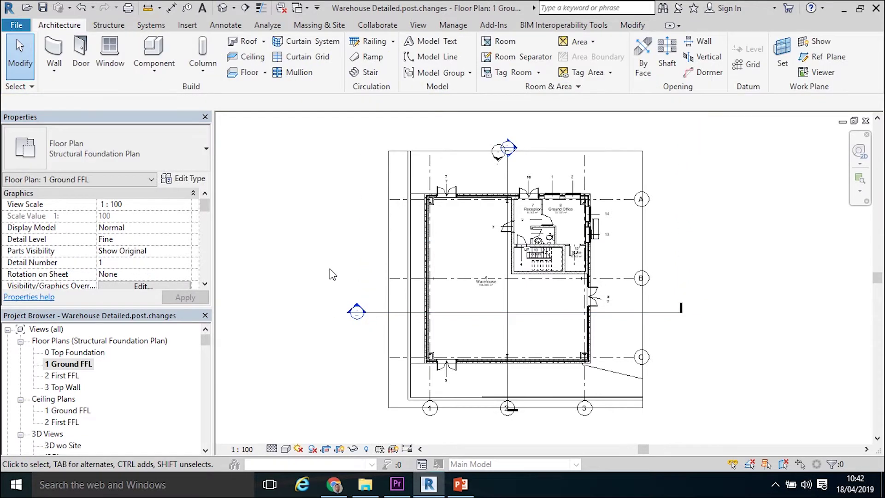
{"action": "double_click", "coordinate": [356, 313]}
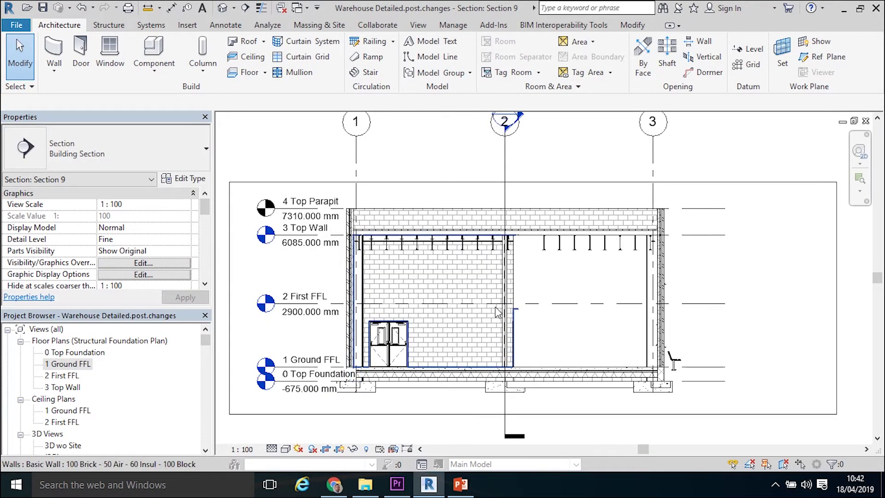